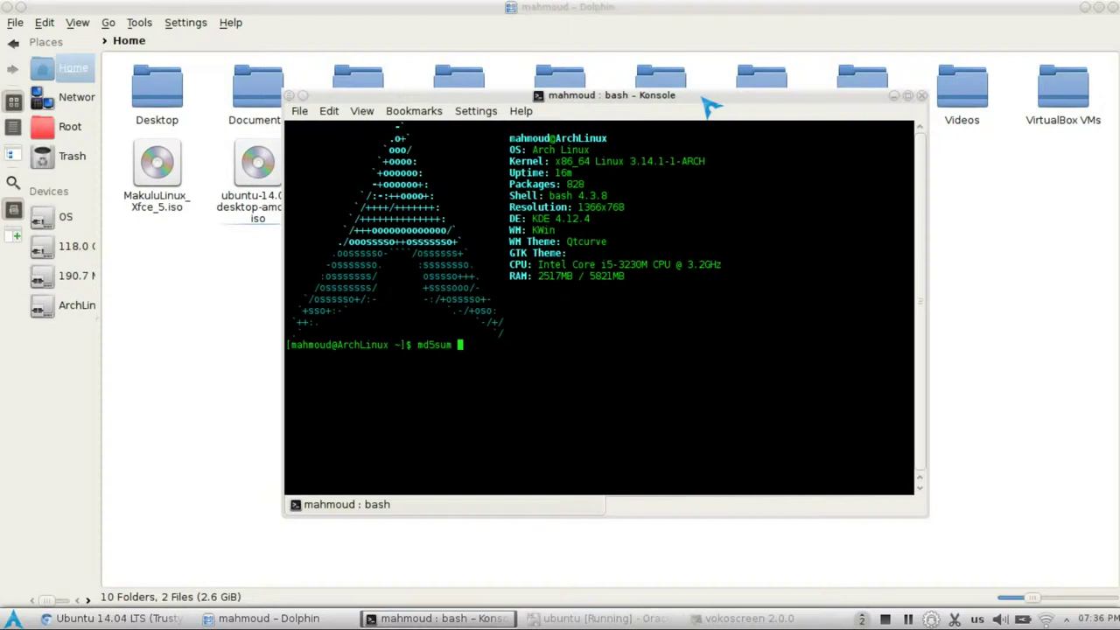
- Compute the MD5 checksum of ubuntu-14.04-desktop-amd64.iso with md5sum in Konsole
text(u)
key(Tab)
key(Return)
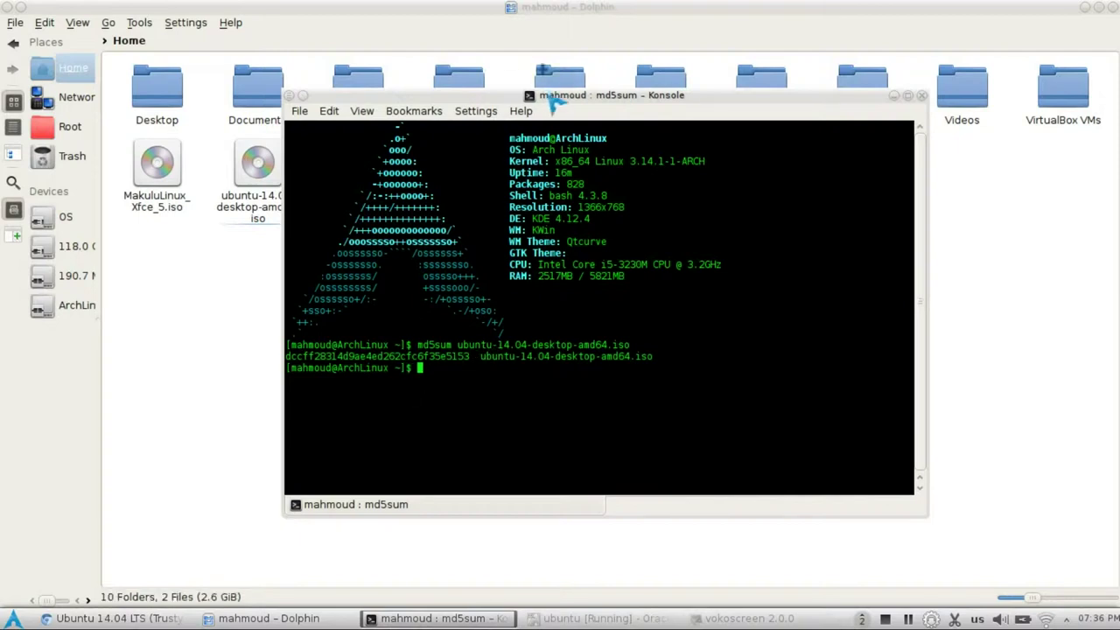
- Select the hash dccff28314d9ae4ed262cfc6f35e5153 and bring up the official MD5SUMS page in Chrome
drag(559, 98, 557, 175)
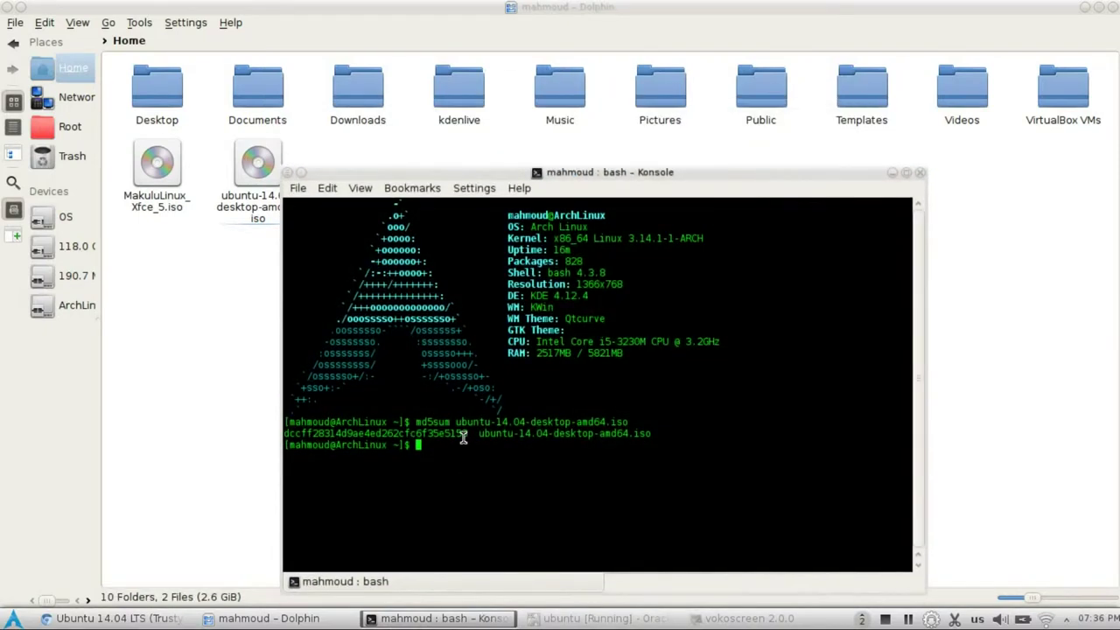
drag(473, 434, 284, 434)
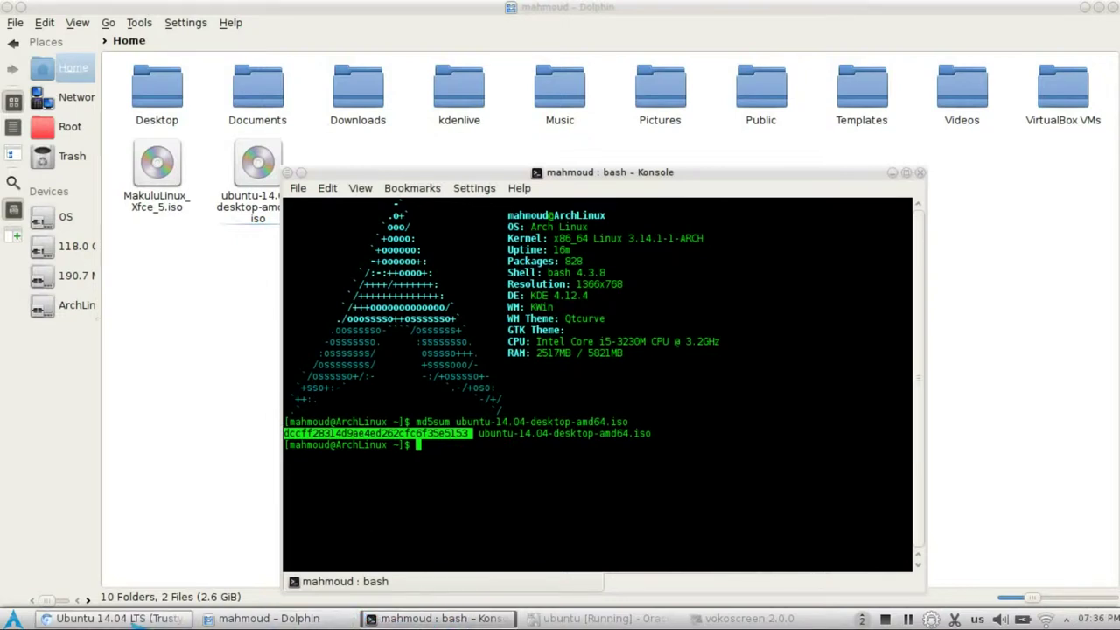
click(114, 618)
click(411, 14)
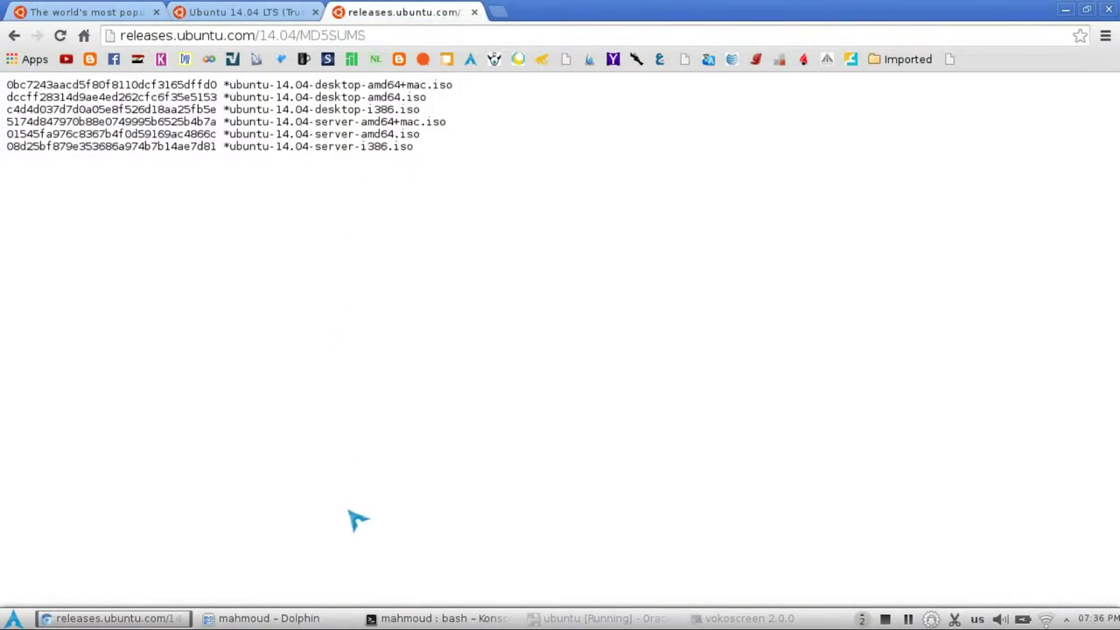
- Line up the Konsole hash beside the official MD5SUMS entry, then close Konsole
click(474, 618)
drag(517, 185, 211, 98)
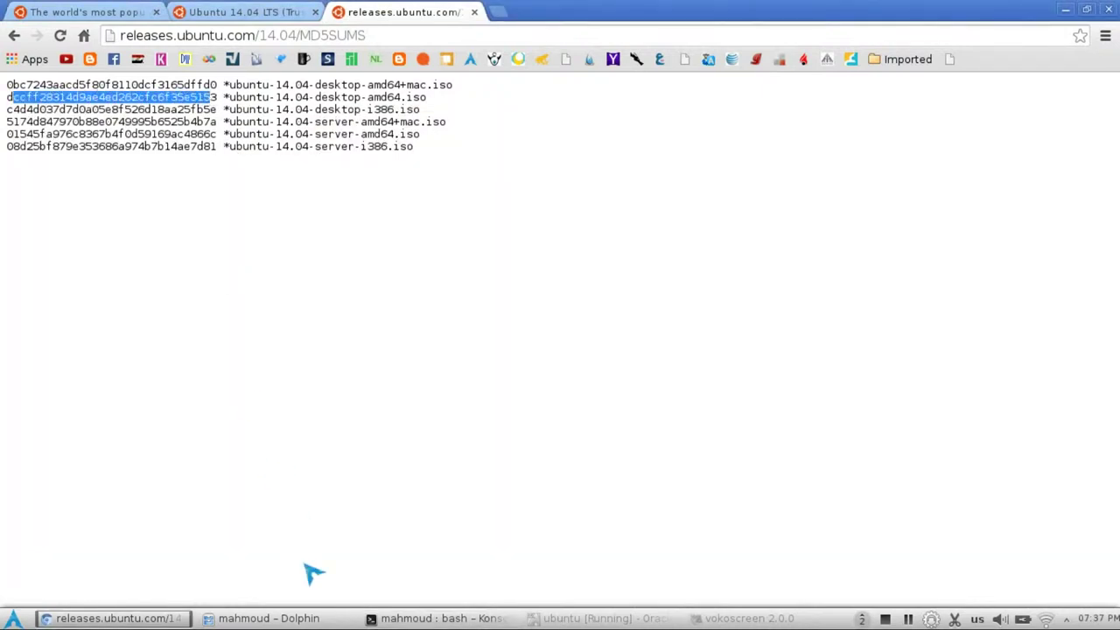
click(385, 619)
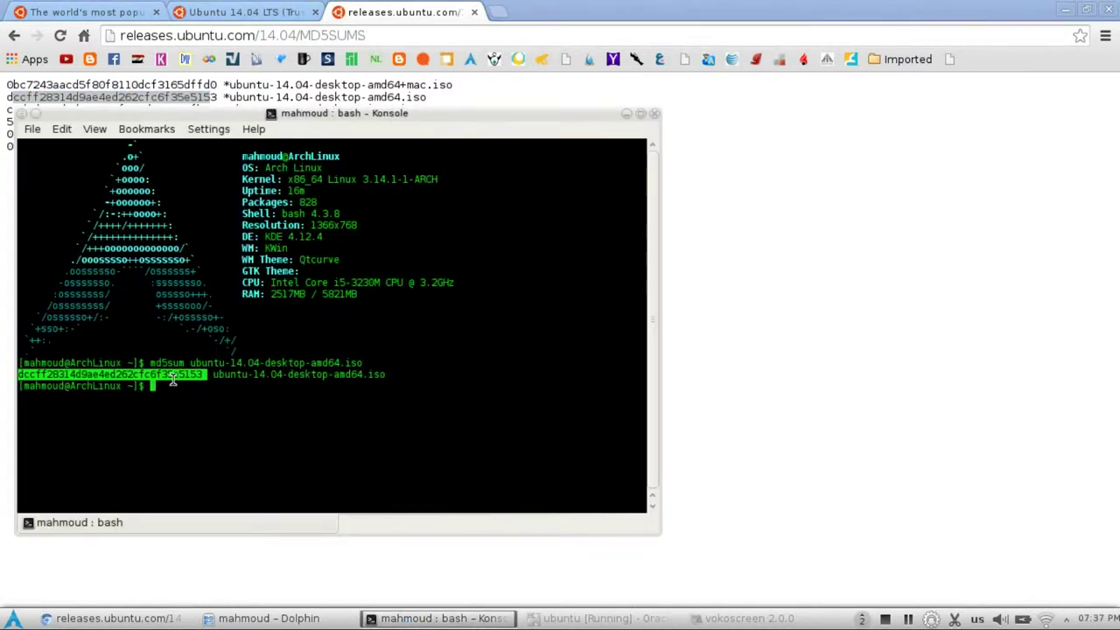
drag(239, 125, 547, 147)
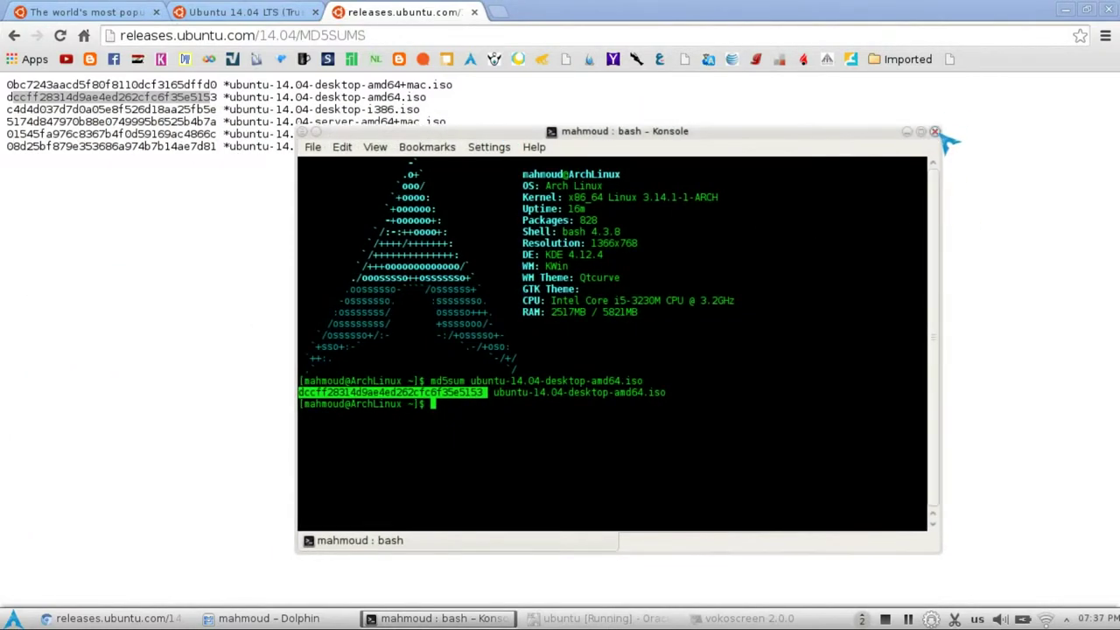
click(936, 133)
- Highlight desktop-amd64.iso on the matching MD5SUMS line and minimise the file manager to show the desktop
click(381, 91)
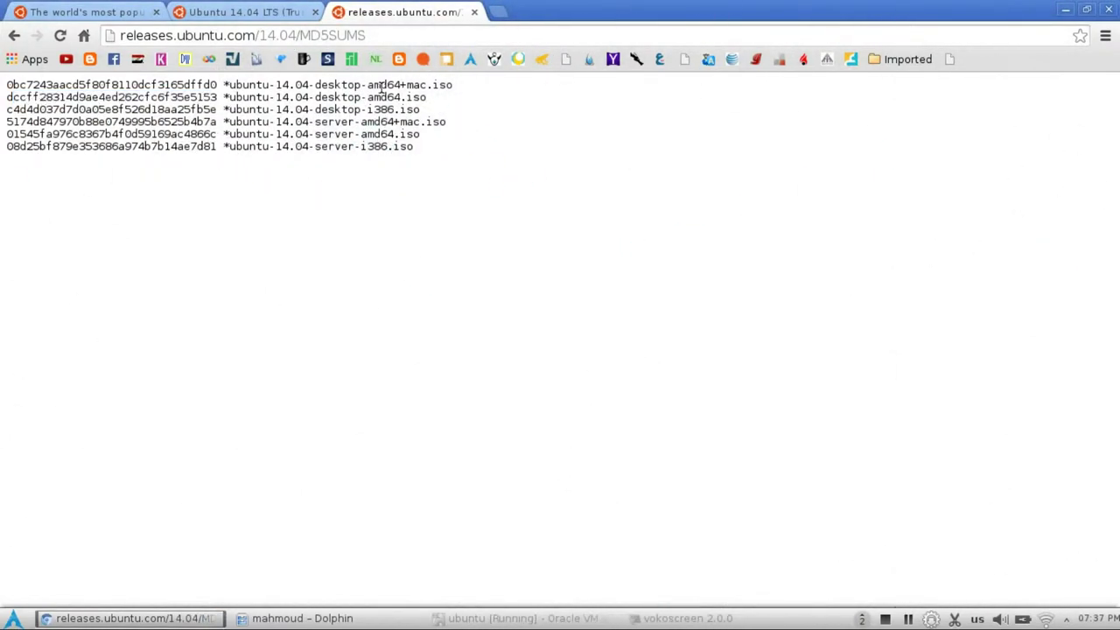
drag(355, 98, 426, 97)
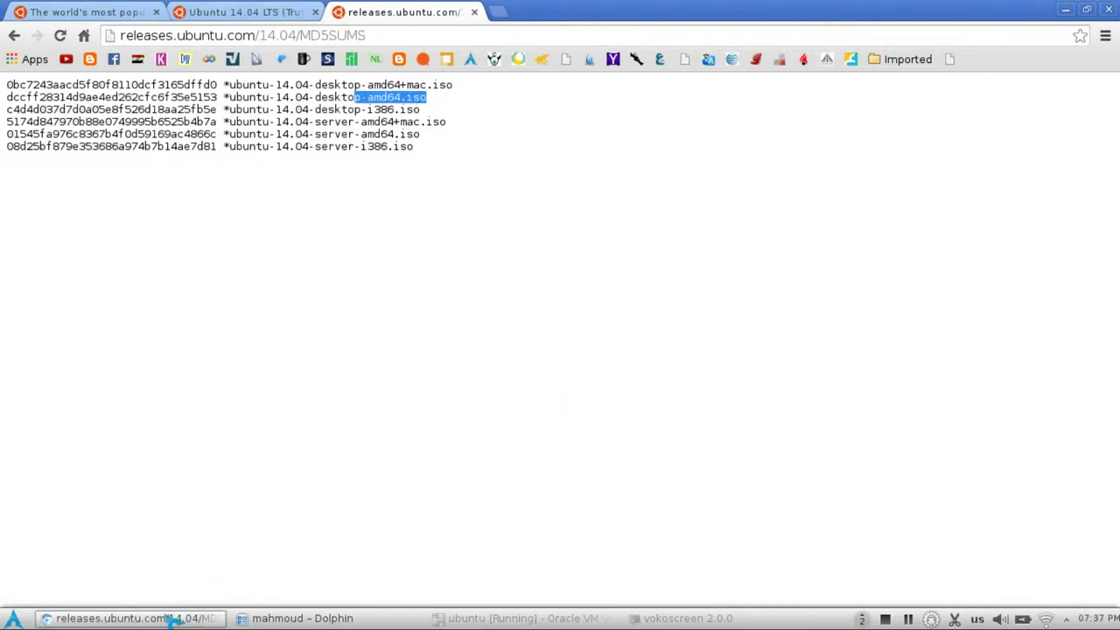
click(280, 622)
click(282, 621)
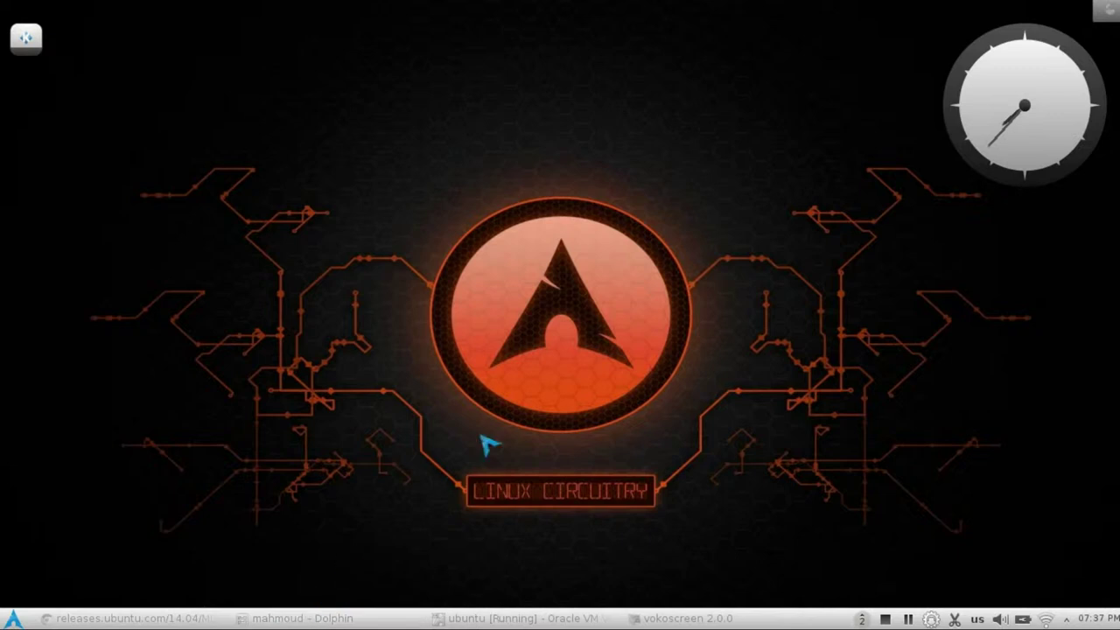
- In the Ubuntu VM, open and close System Settings, then launch Install Ubuntu 14.04 LTS
click(543, 619)
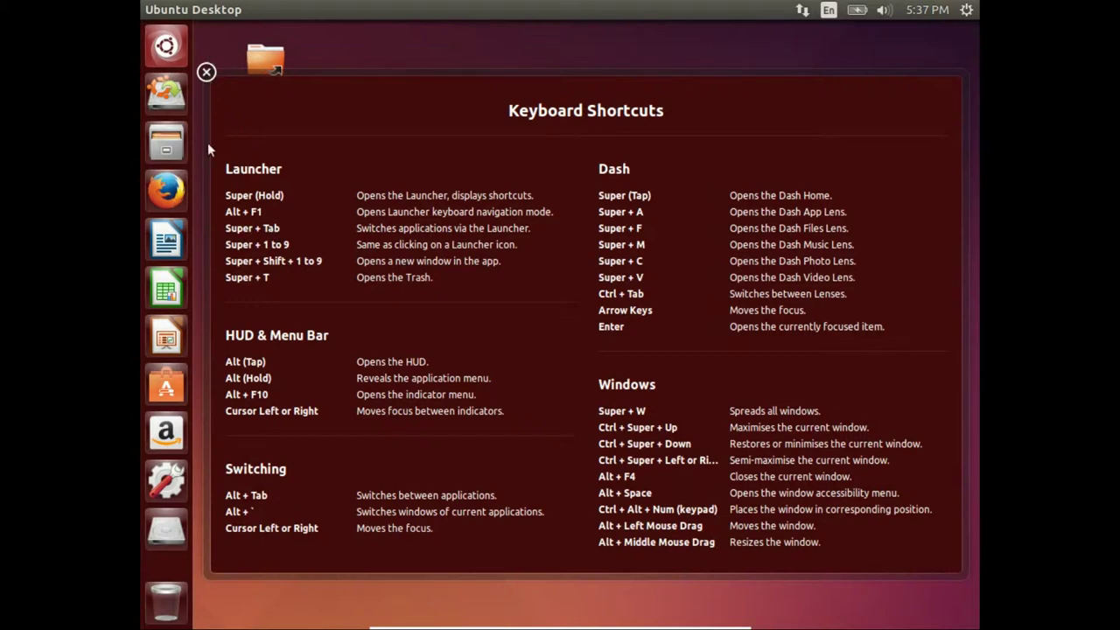
click(179, 477)
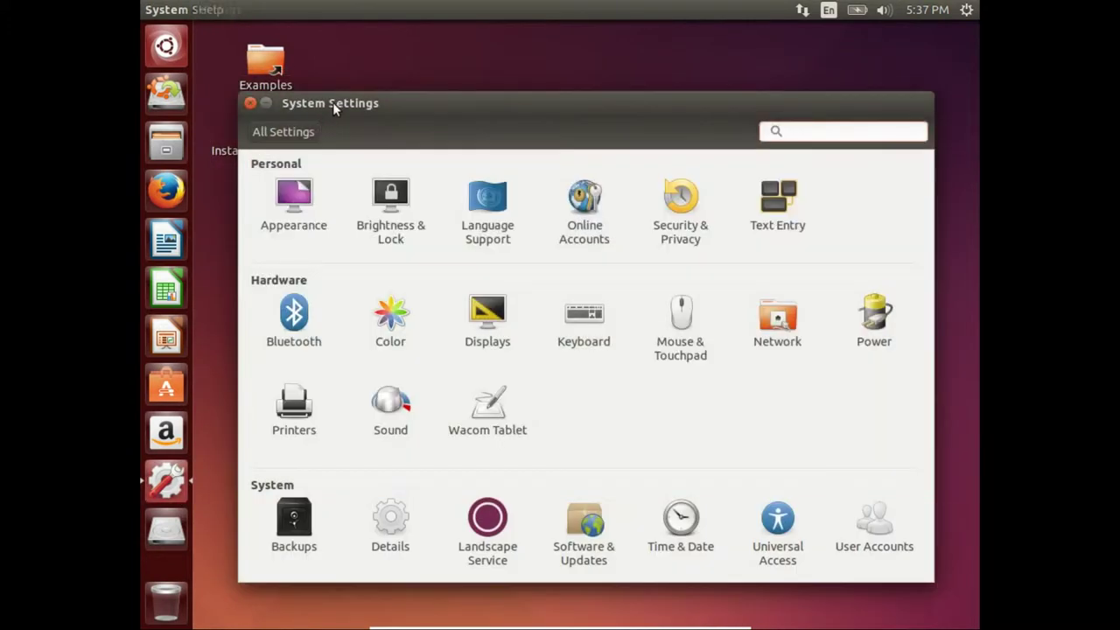
drag(332, 103, 357, 148)
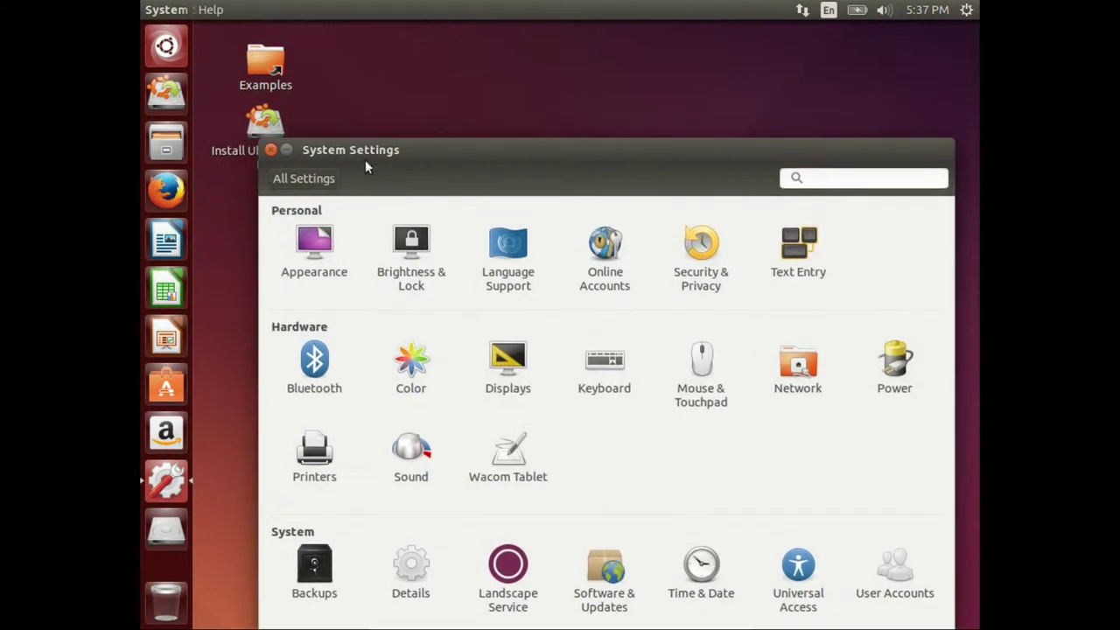
click(274, 148)
click(260, 122)
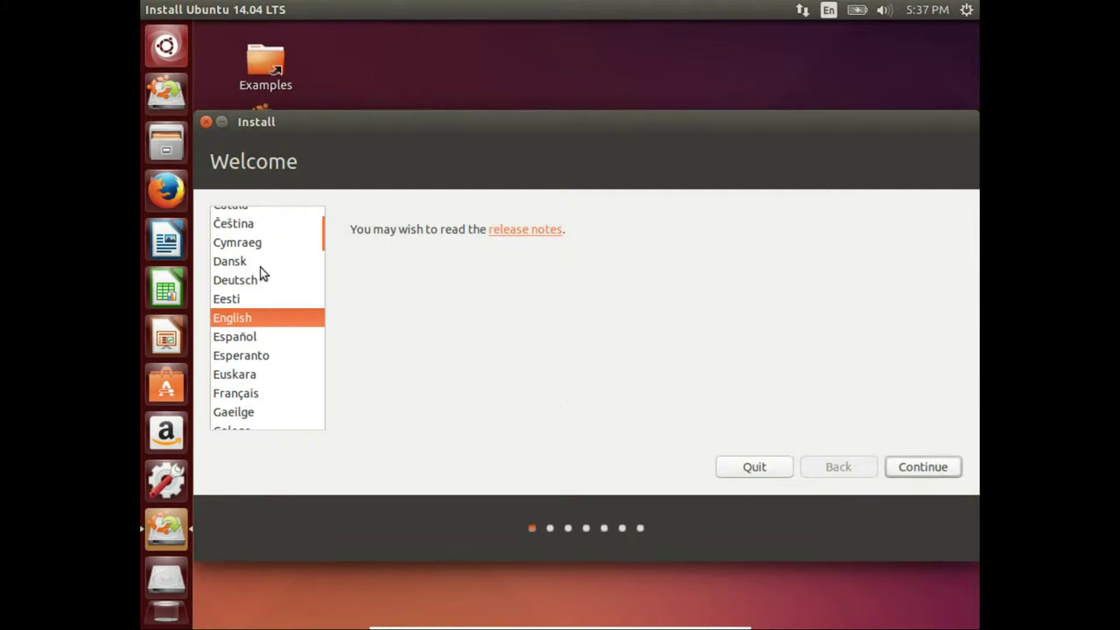
- Accept English, pass the preparation checks, and choose the Something else installation type
click(913, 472)
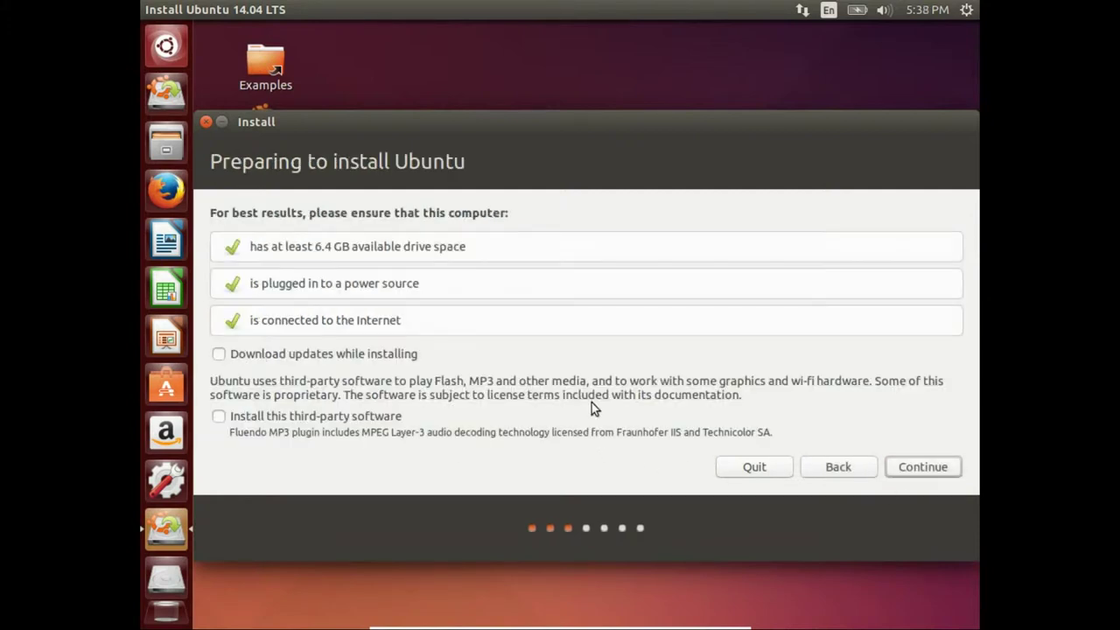
click(926, 469)
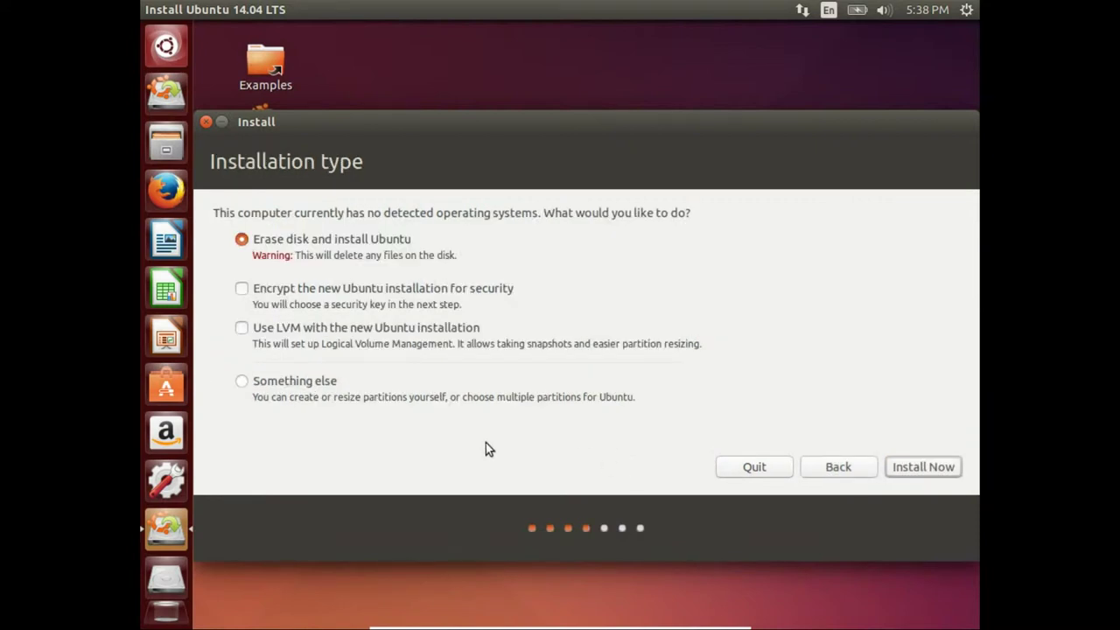
click(245, 381)
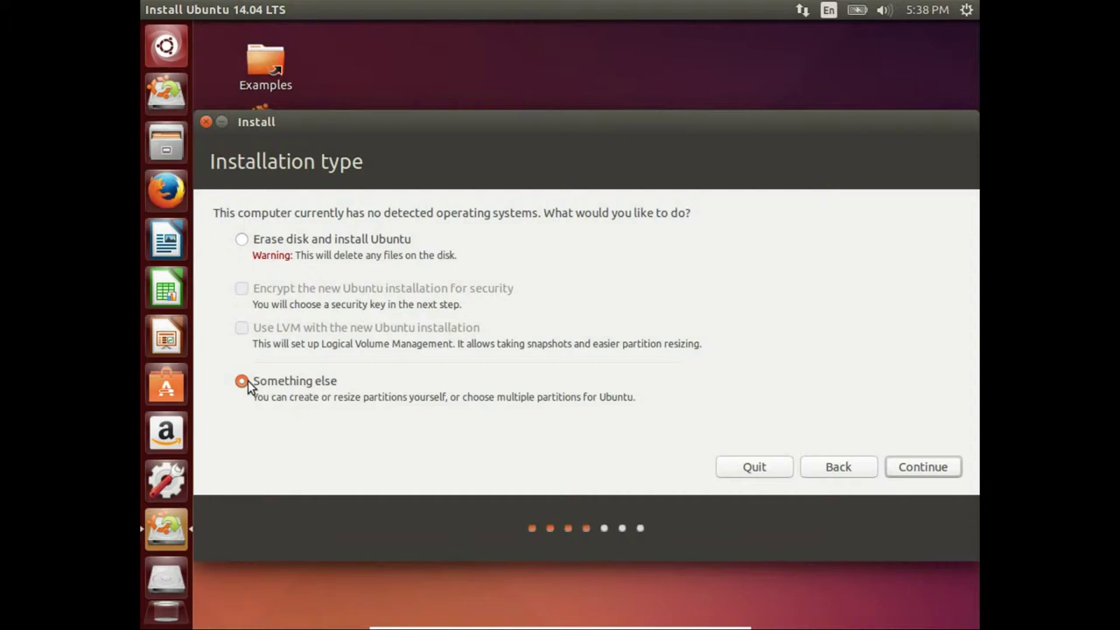
click(908, 468)
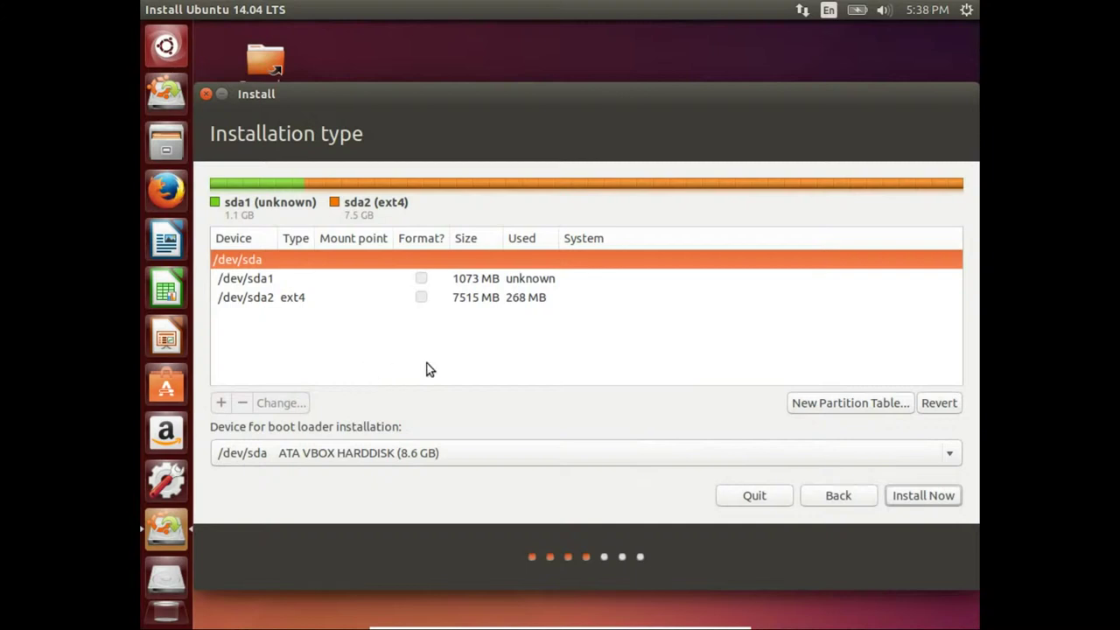
- Set /dev/sda1 to be used as a swap area
click(454, 302)
click(453, 277)
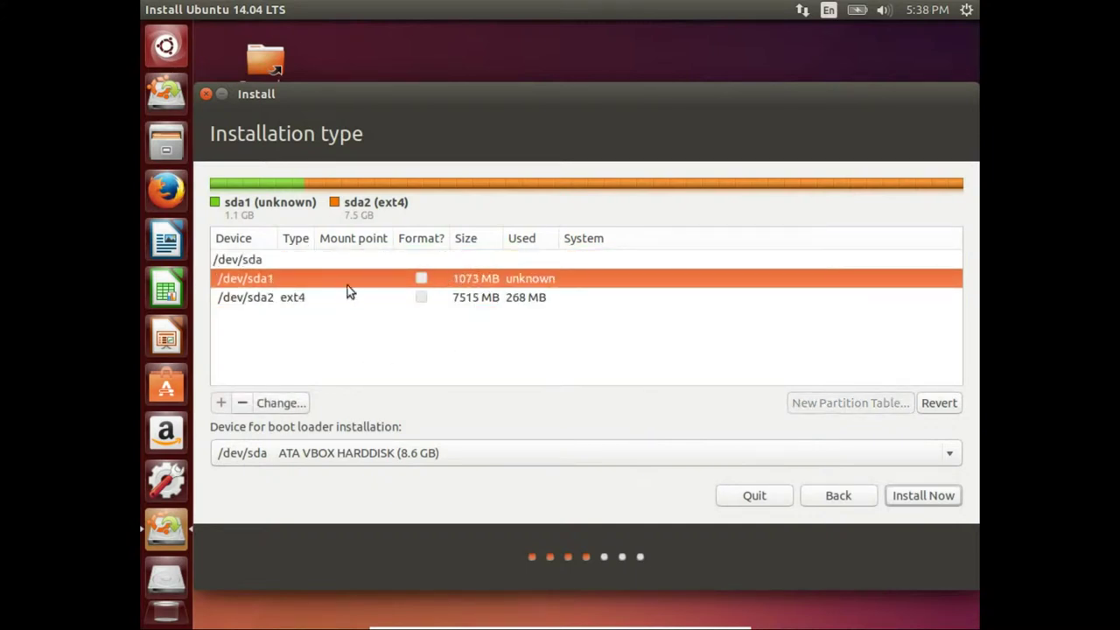
click(267, 408)
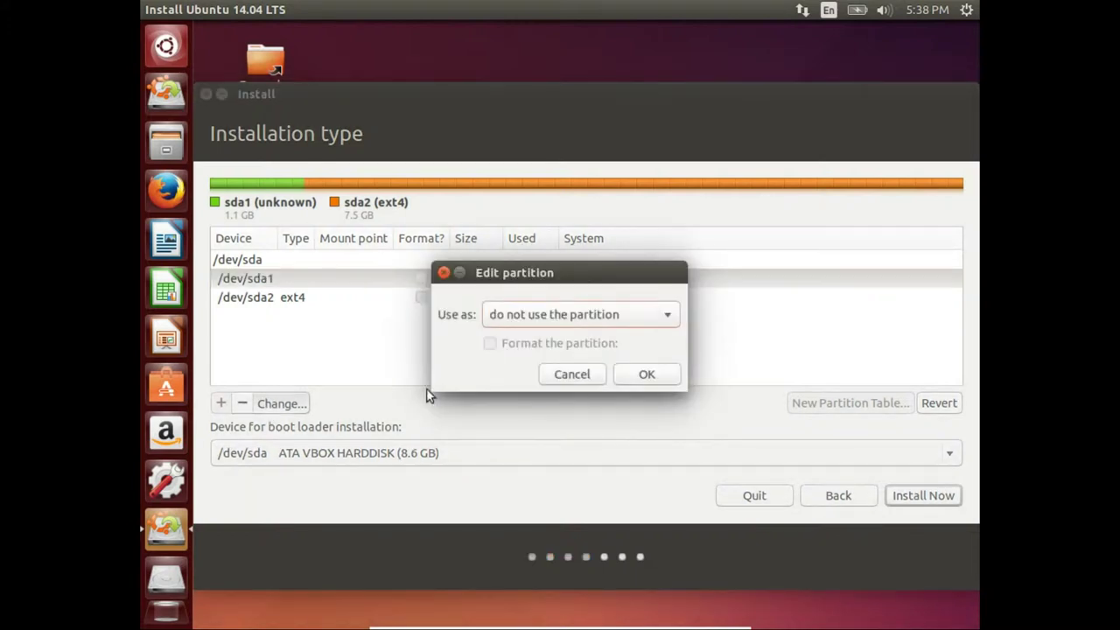
click(602, 313)
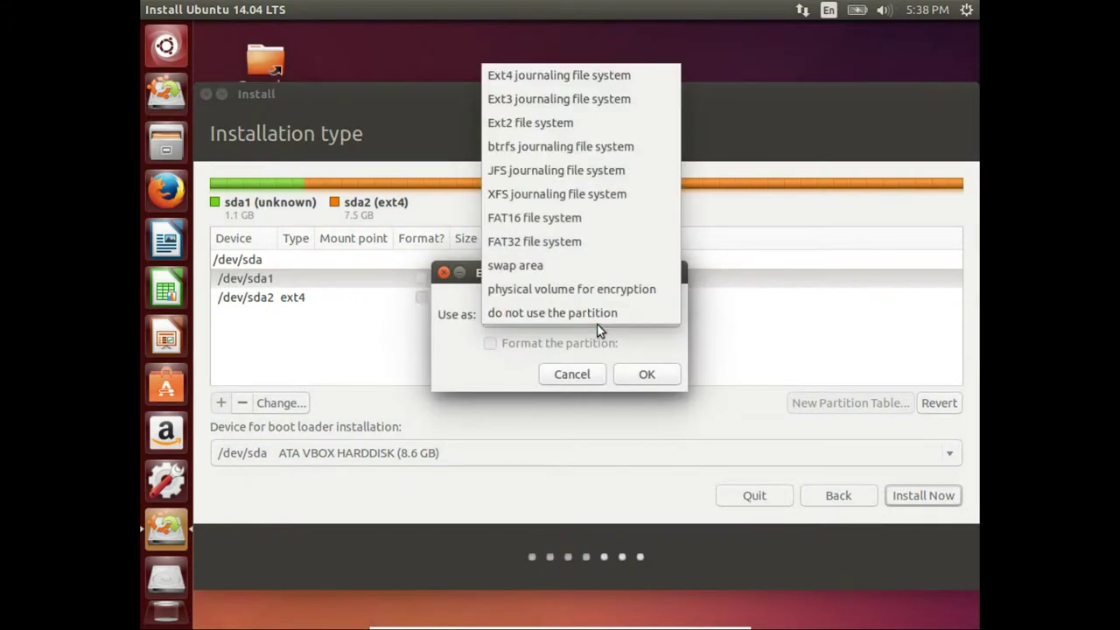
click(595, 264)
click(650, 375)
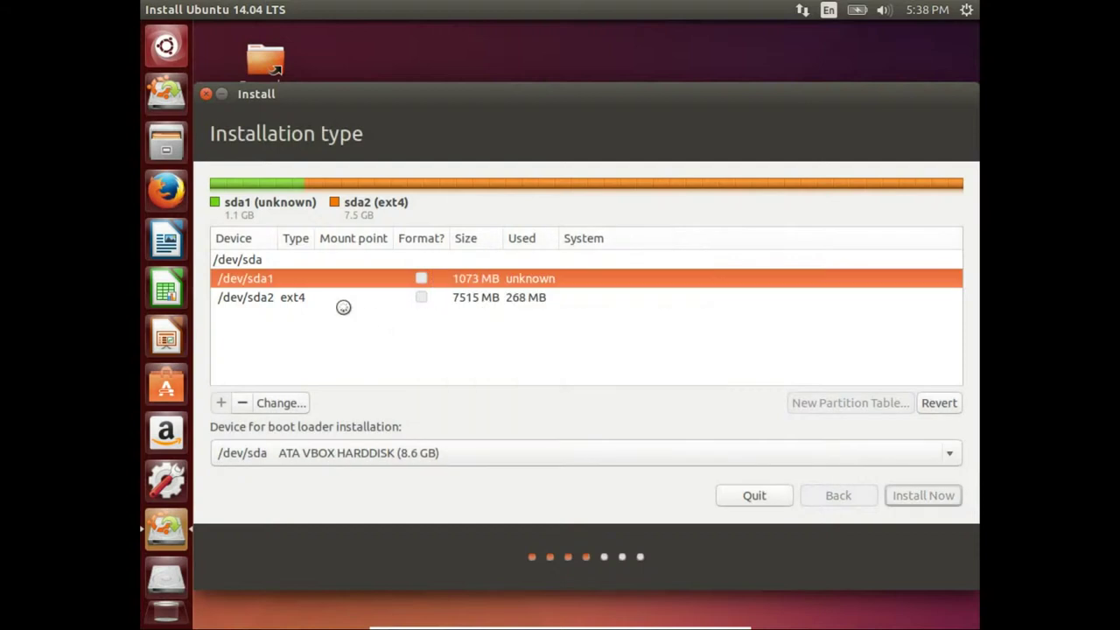
- Make /dev/sda2 a formatted Ext4 partition mounted at /, then start the installation
click(339, 301)
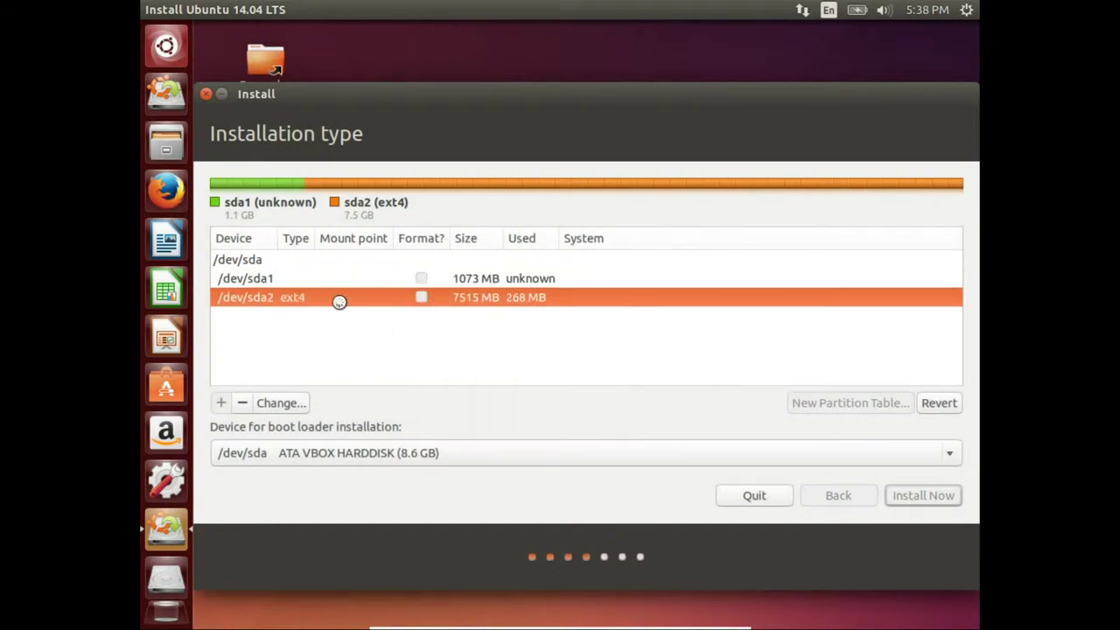
click(283, 405)
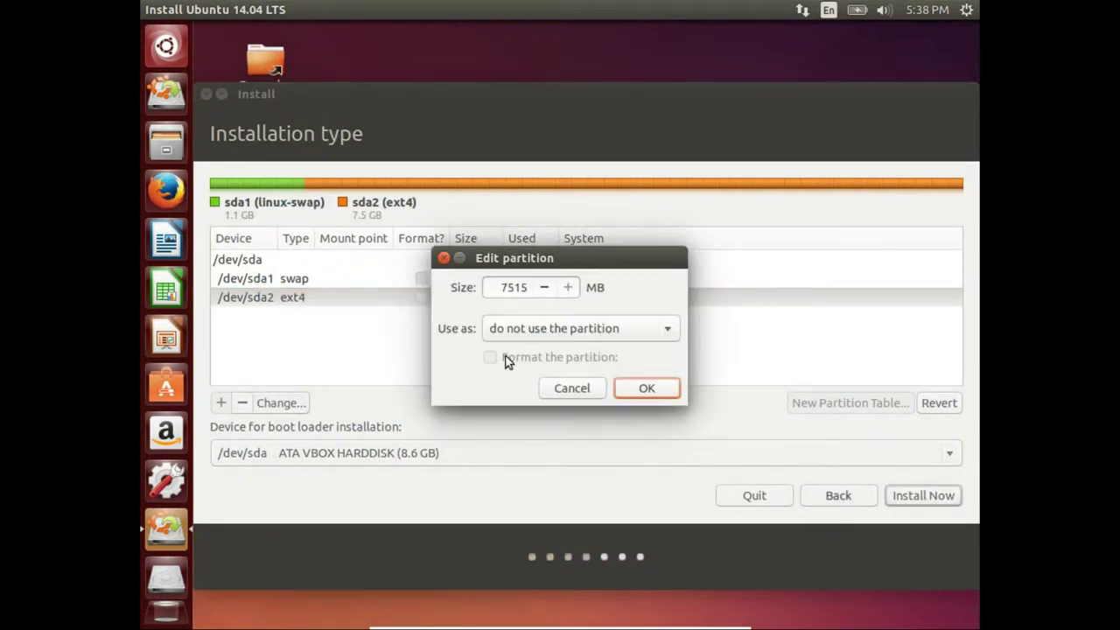
click(529, 322)
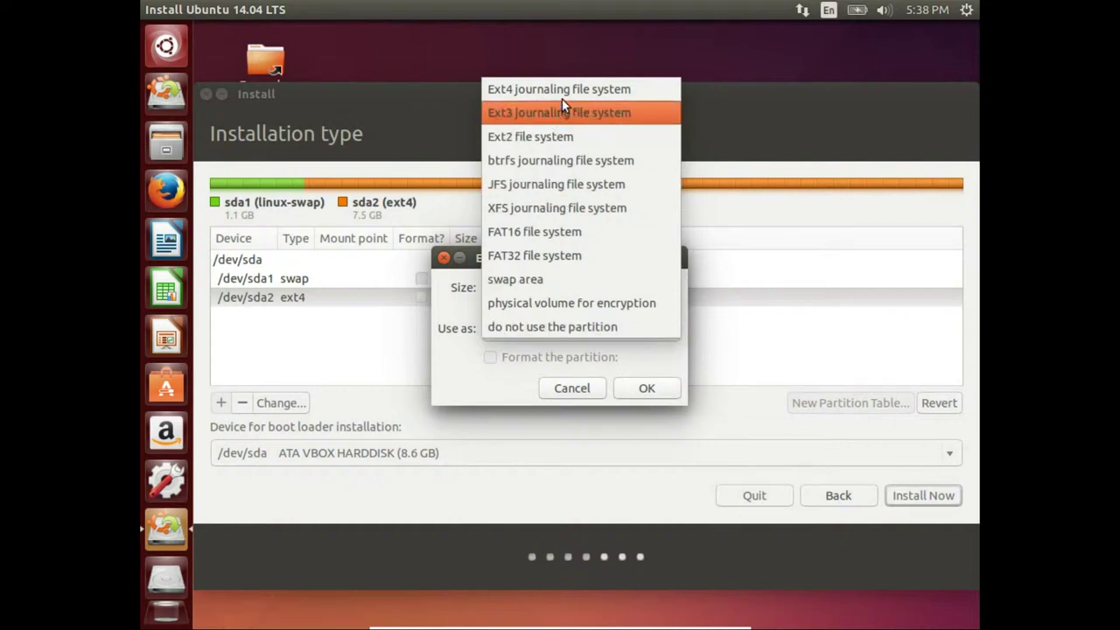
click(563, 92)
click(524, 358)
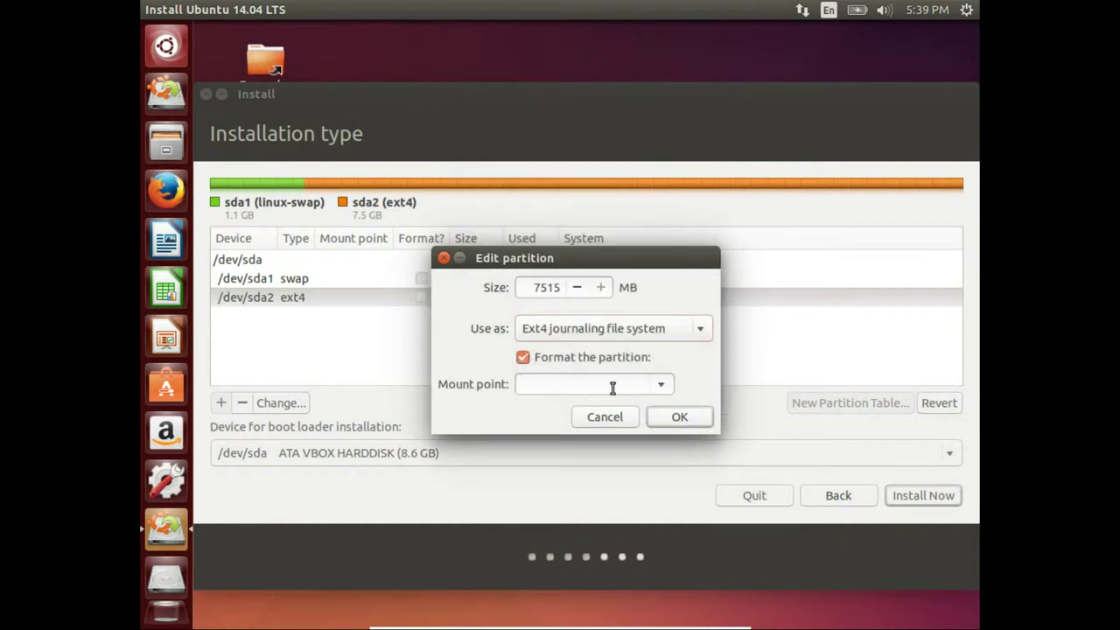
click(652, 390)
click(552, 408)
click(680, 417)
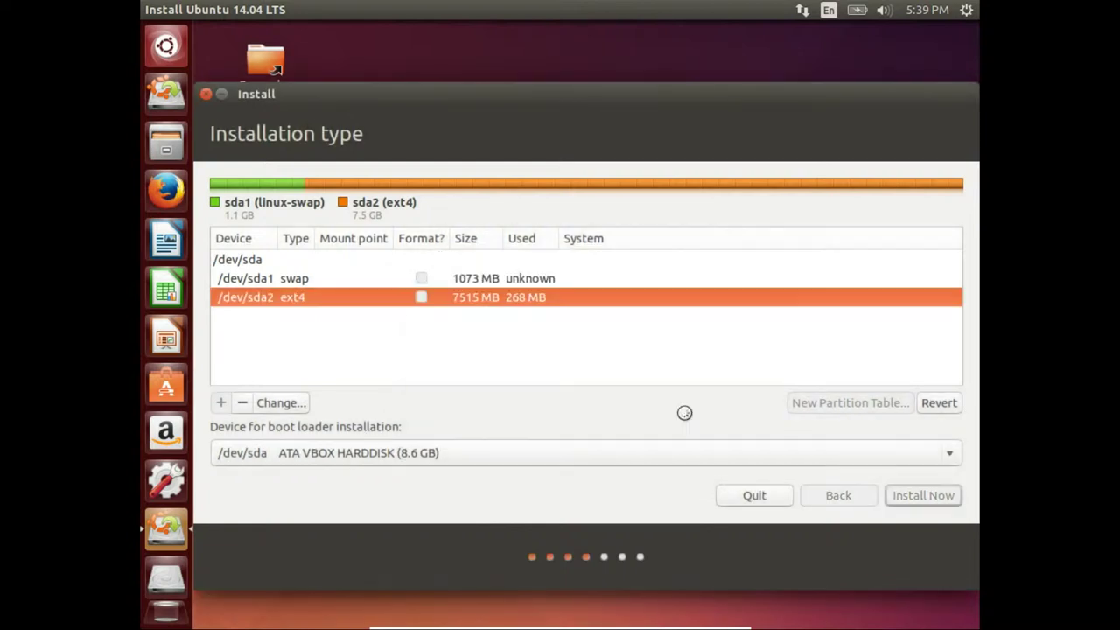
click(935, 497)
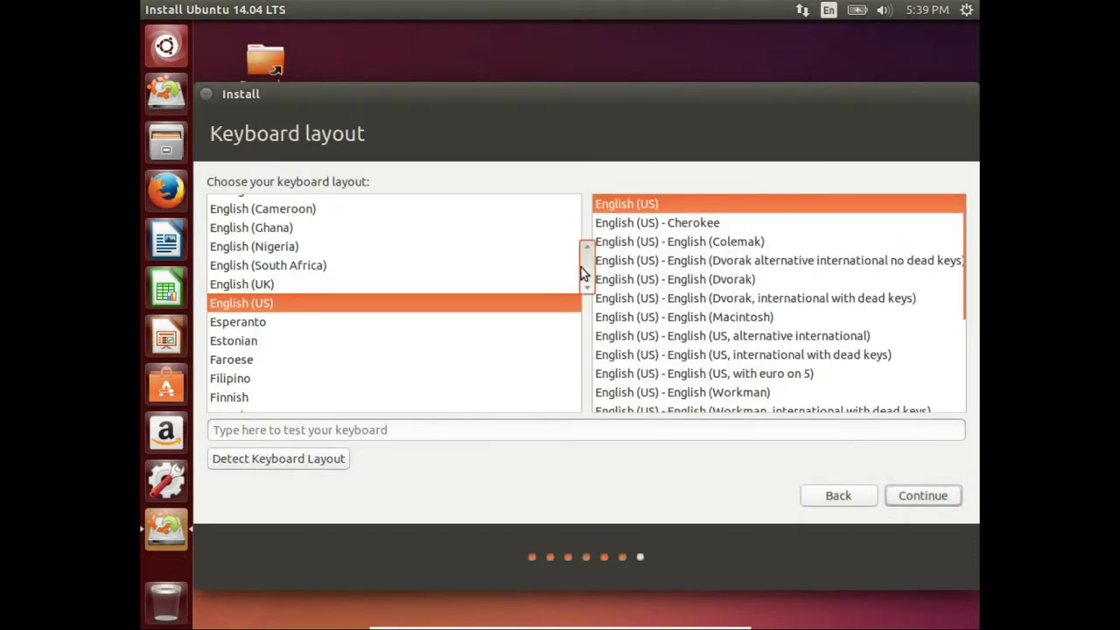
- Choose Arabic with the Arabic (qwerty) variant as the keyboard layout and continue
drag(583, 250, 583, 205)
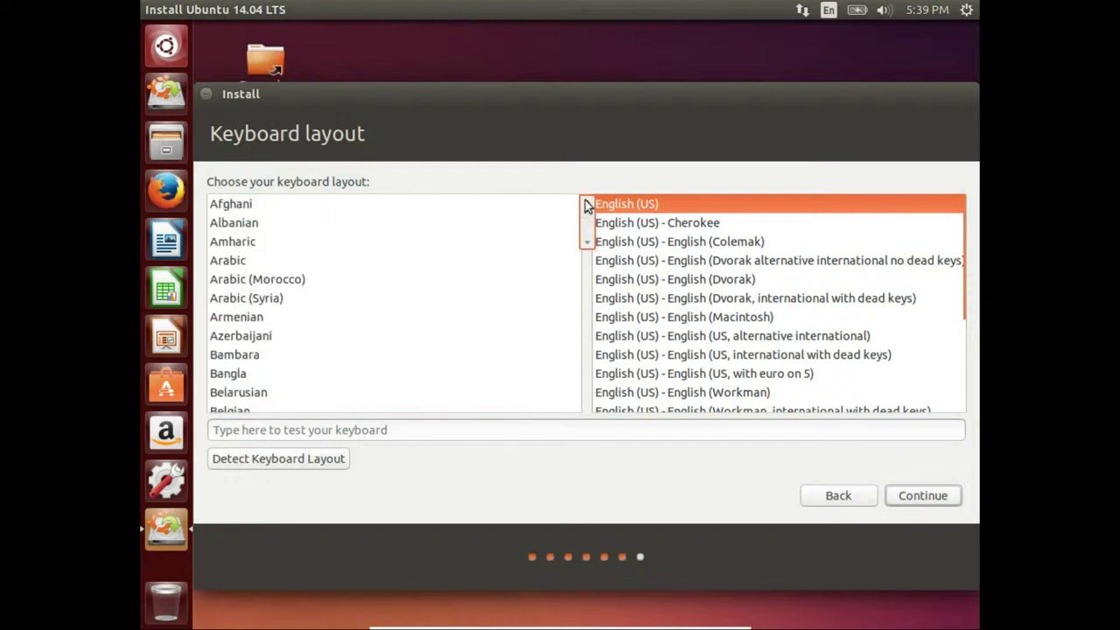
click(231, 259)
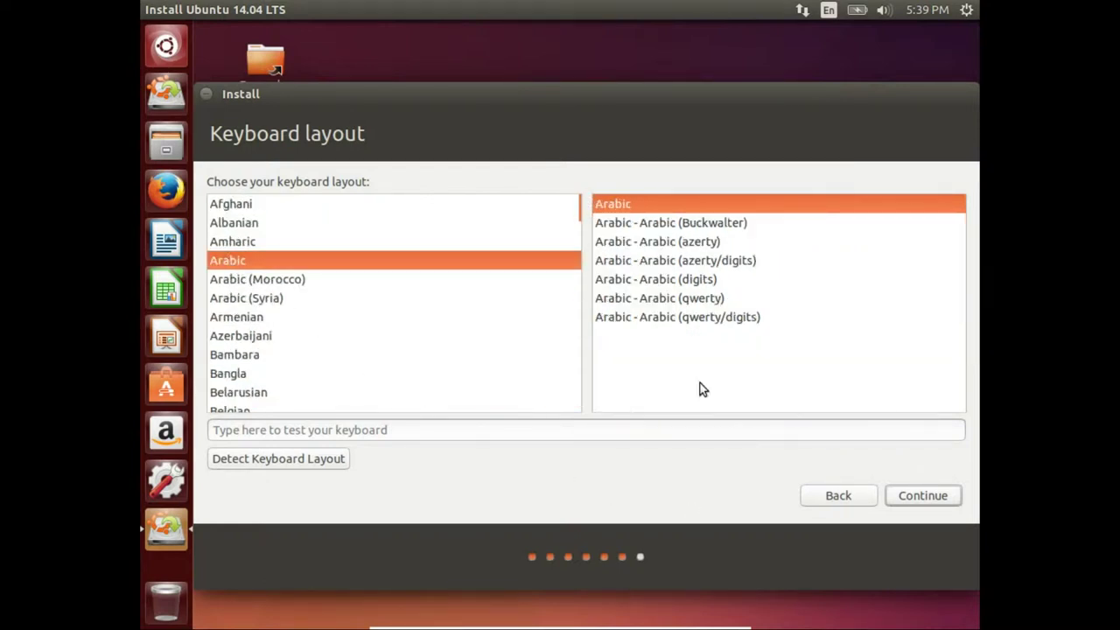
click(696, 300)
click(945, 499)
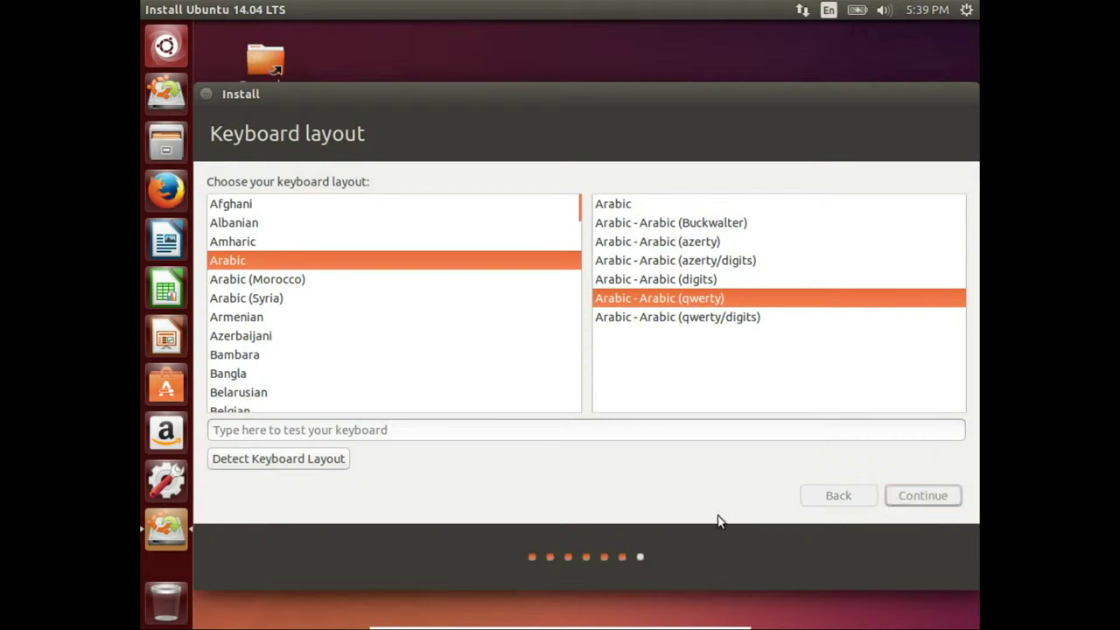
- Enter the user's name and a confirmed three-digit password, enable automatic login, and continue
text(m)
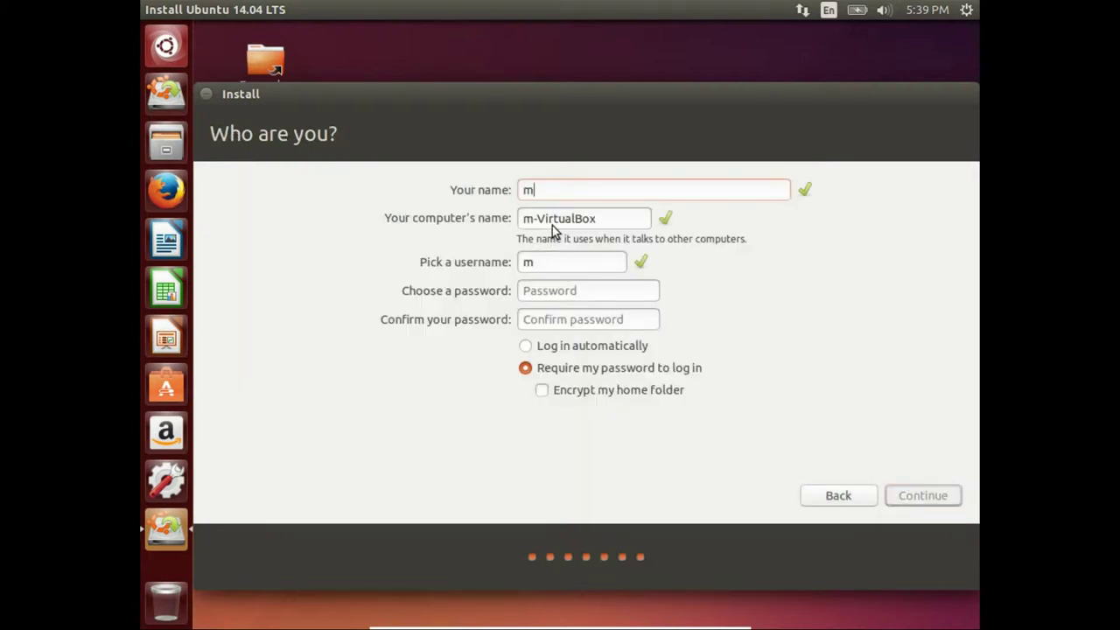
text(ahmoud)
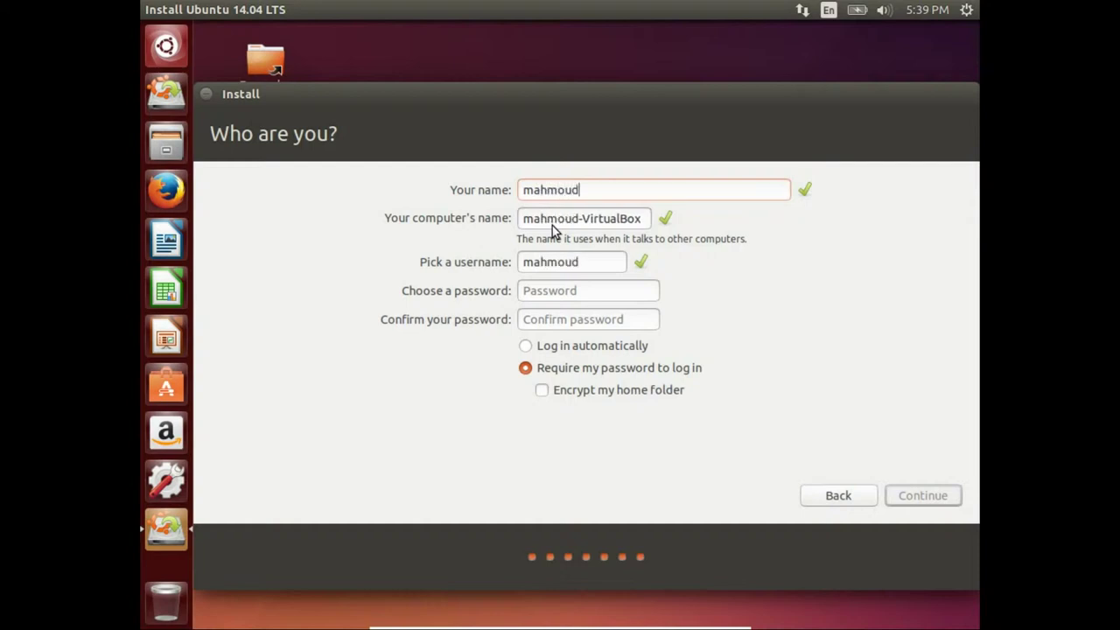
key(Tab)
key(Tab)
key(Tab)
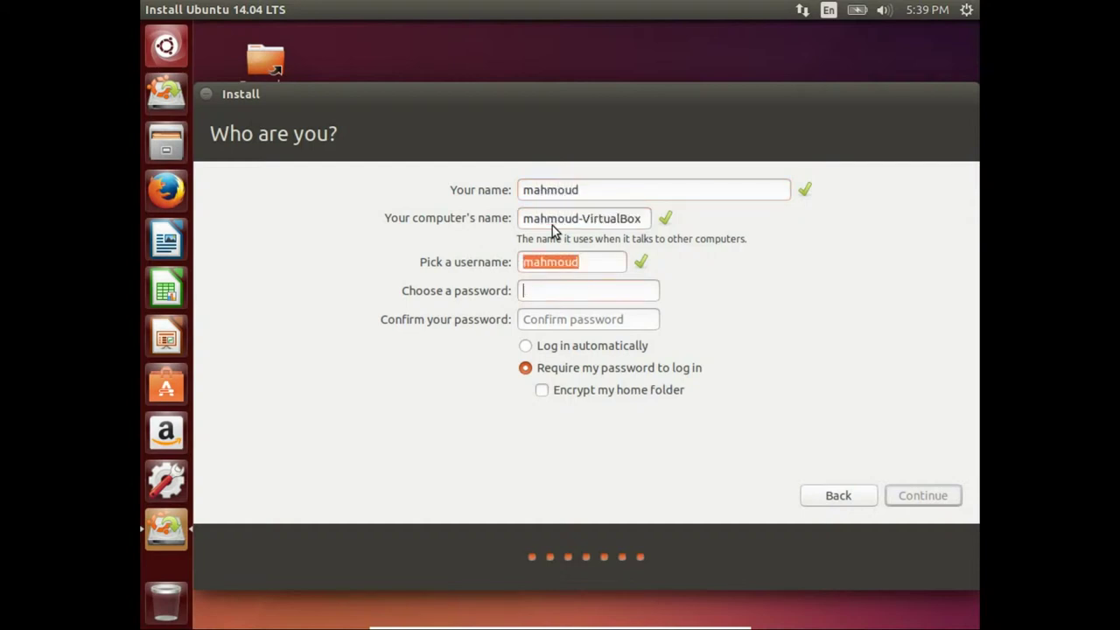
text(123456)
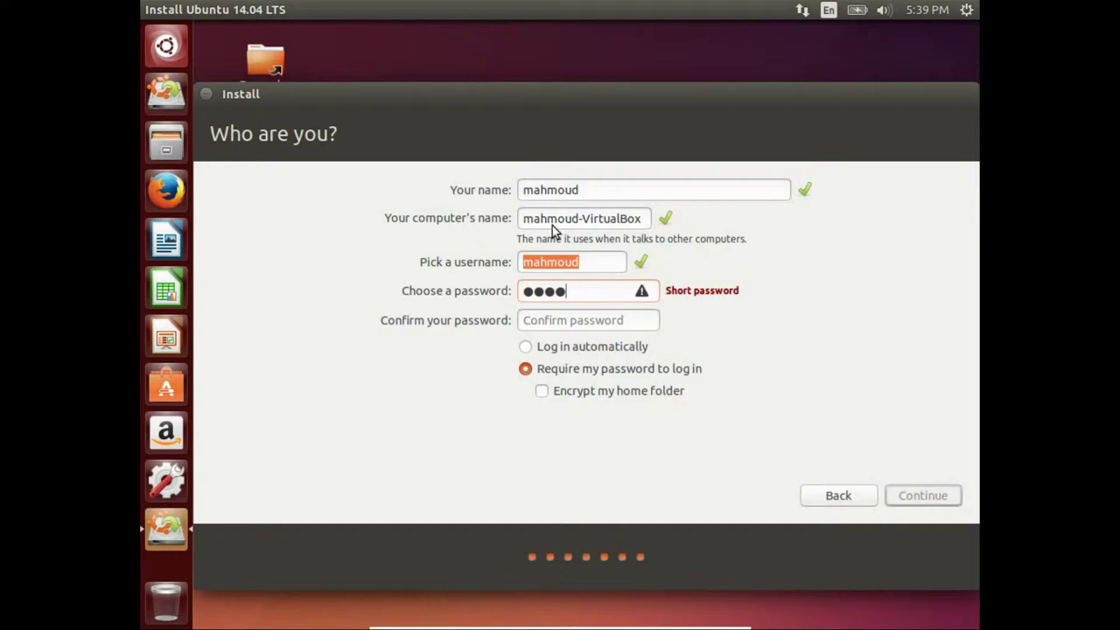
key(BackSpace)
key(BackSpace)
key(BackSpace)
key(BackSpace)
key(BackSpace)
key(BackSpace)
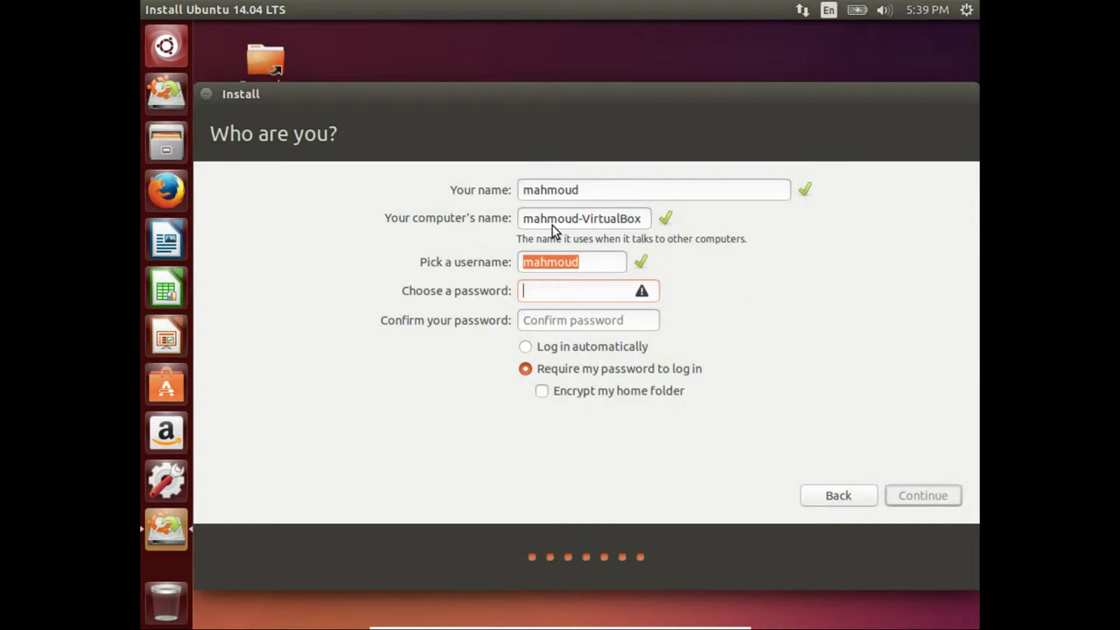
text(123)
key(Tab)
text(123)
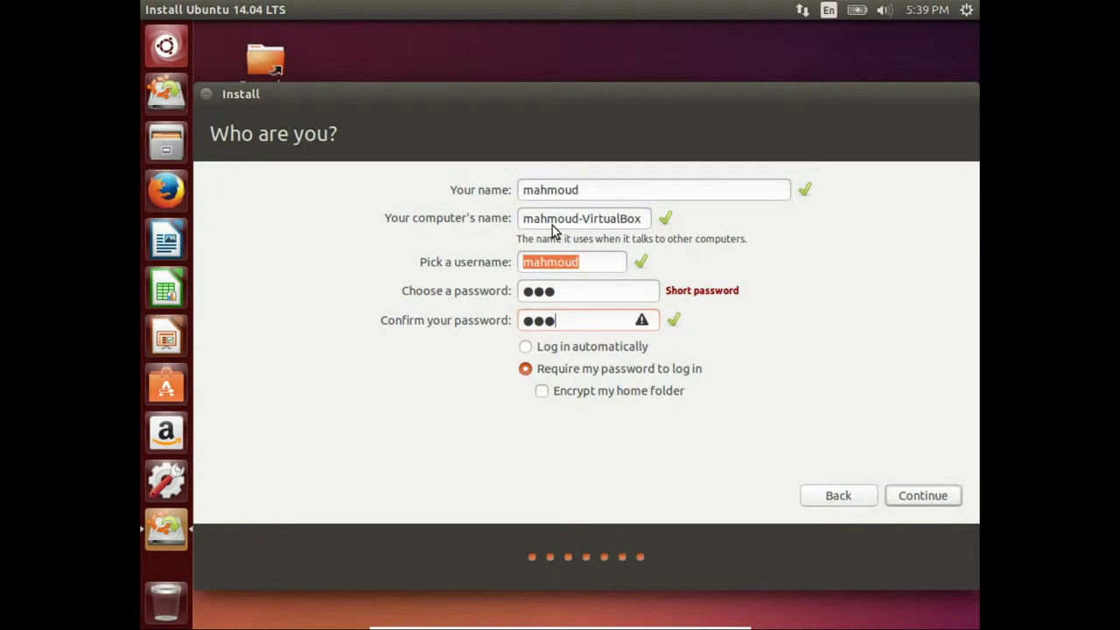
click(578, 350)
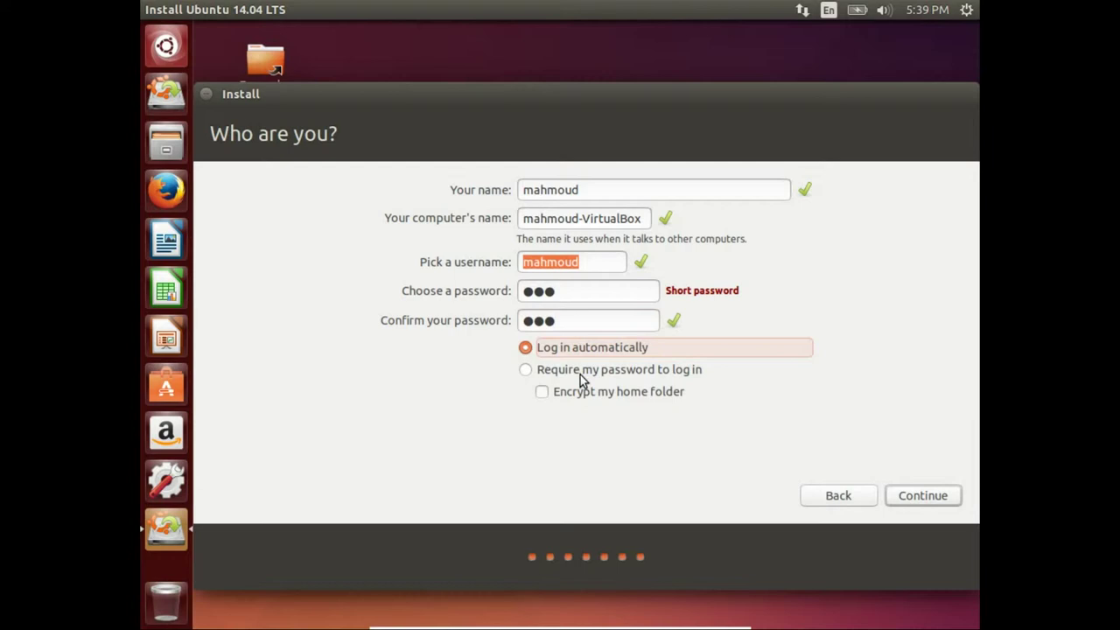
click(904, 503)
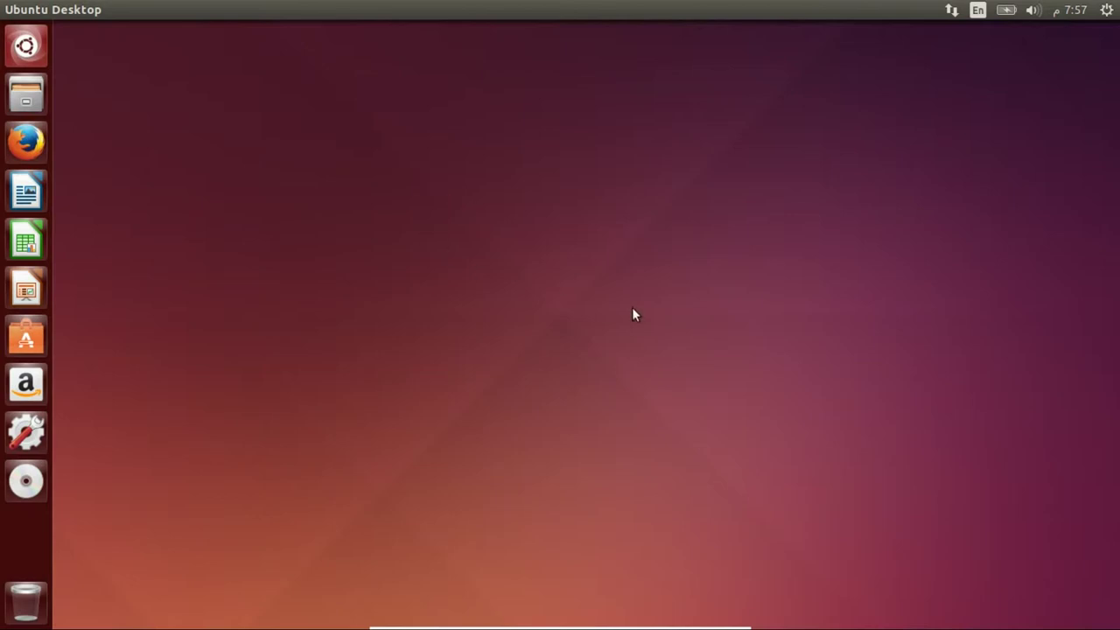
- From the desktop menu, cycle through Beach, Jelly Fish and Water web wallpapers to Forever
right_click(437, 138)
click(509, 256)
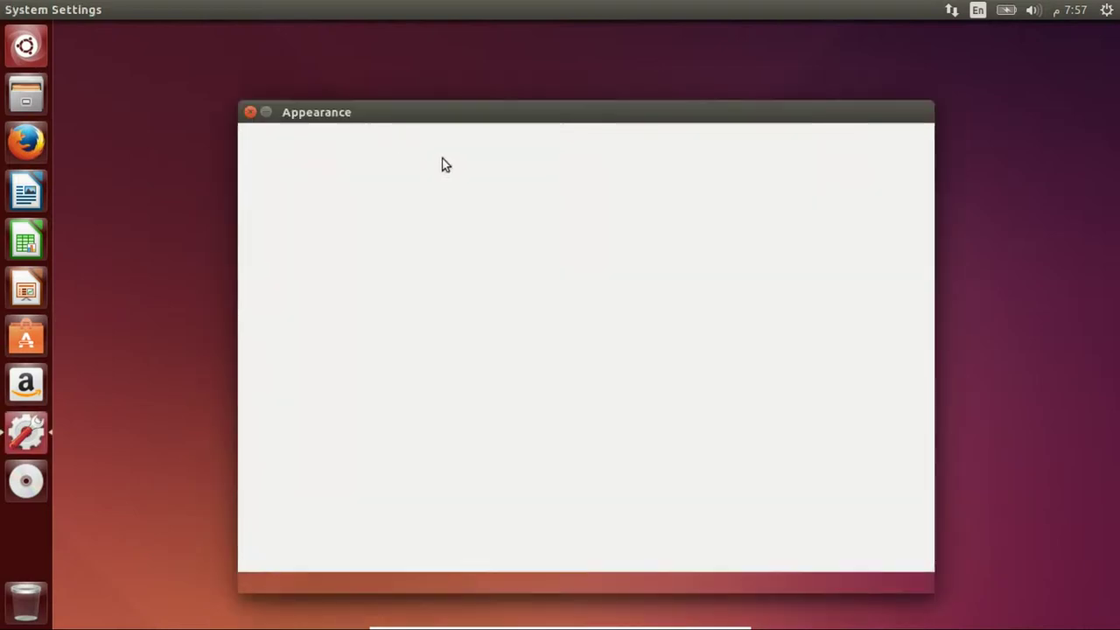
drag(506, 124, 492, 87)
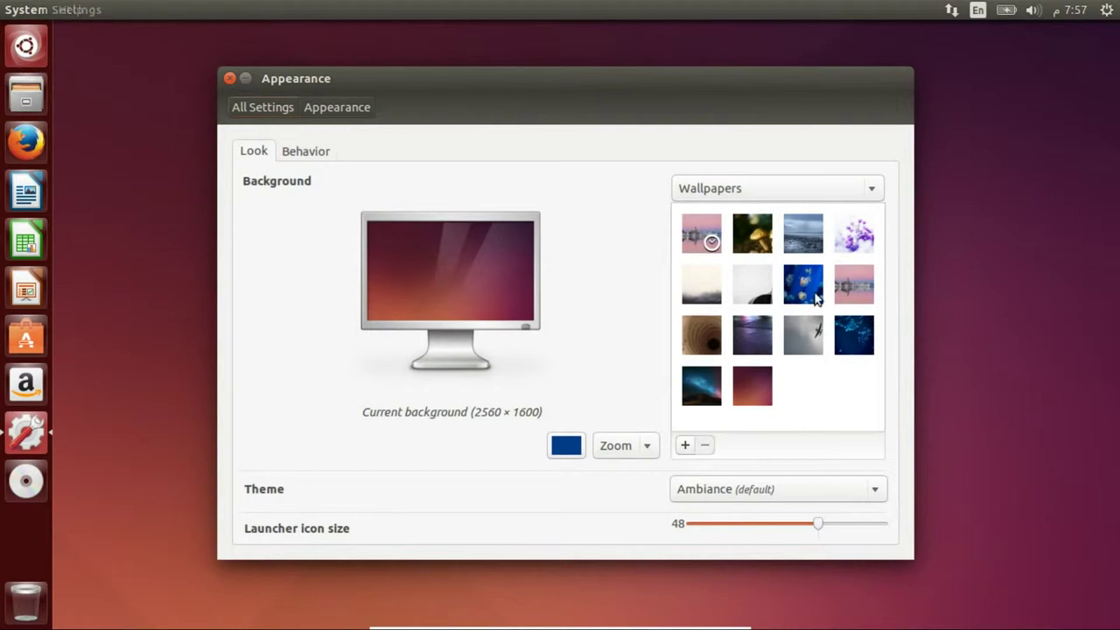
click(807, 240)
click(803, 283)
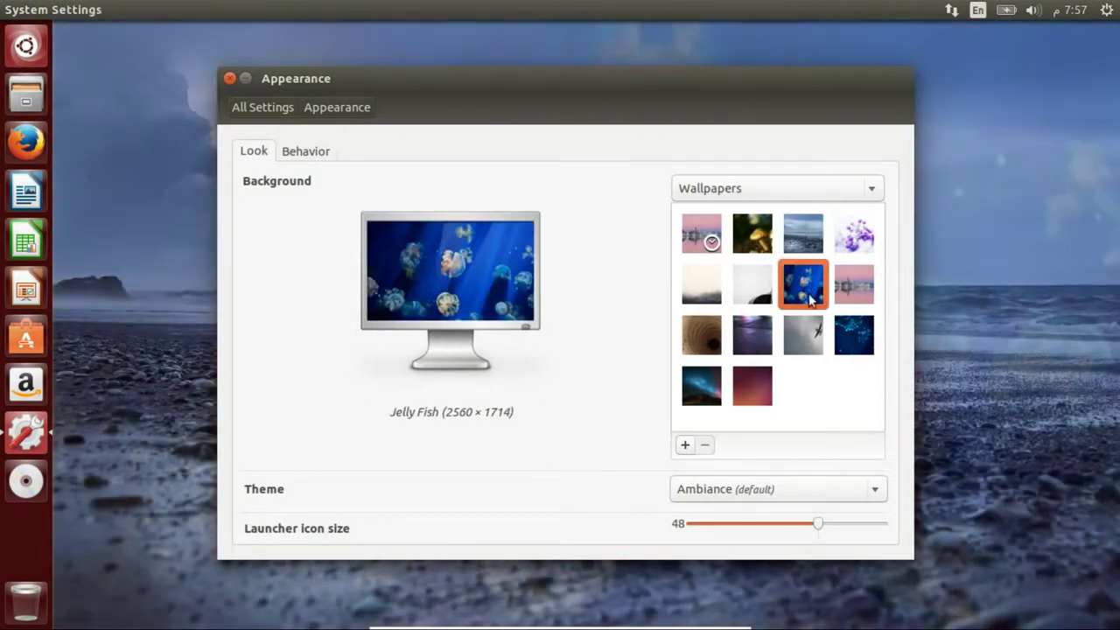
click(853, 341)
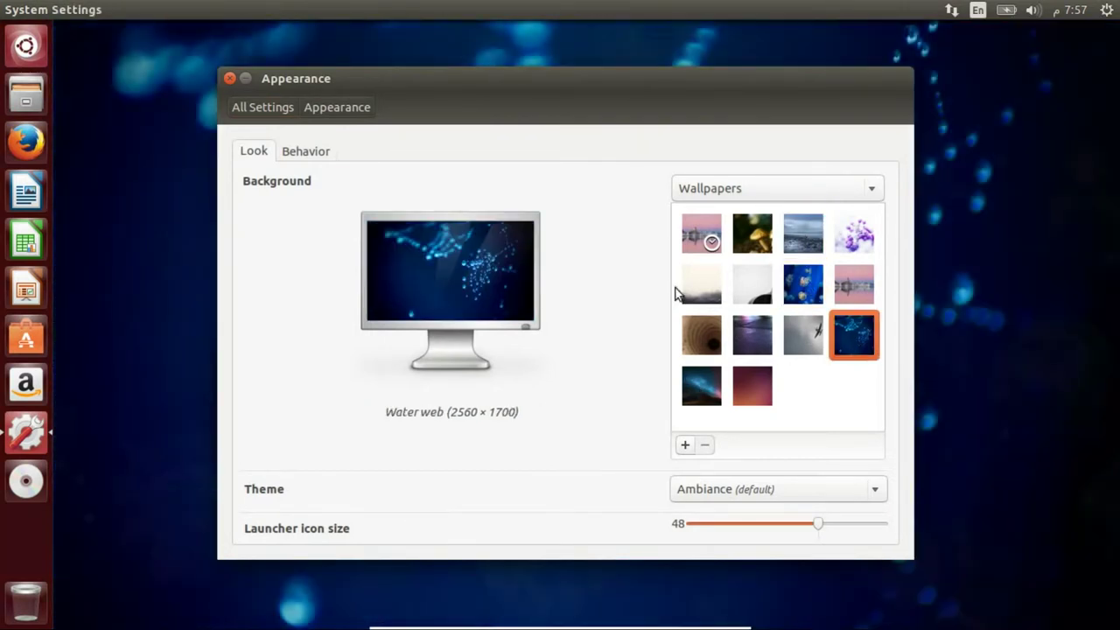
key(Right)
- Set the launcher icon size to 32
drag(580, 88, 557, 75)
drag(423, 239, 583, 81)
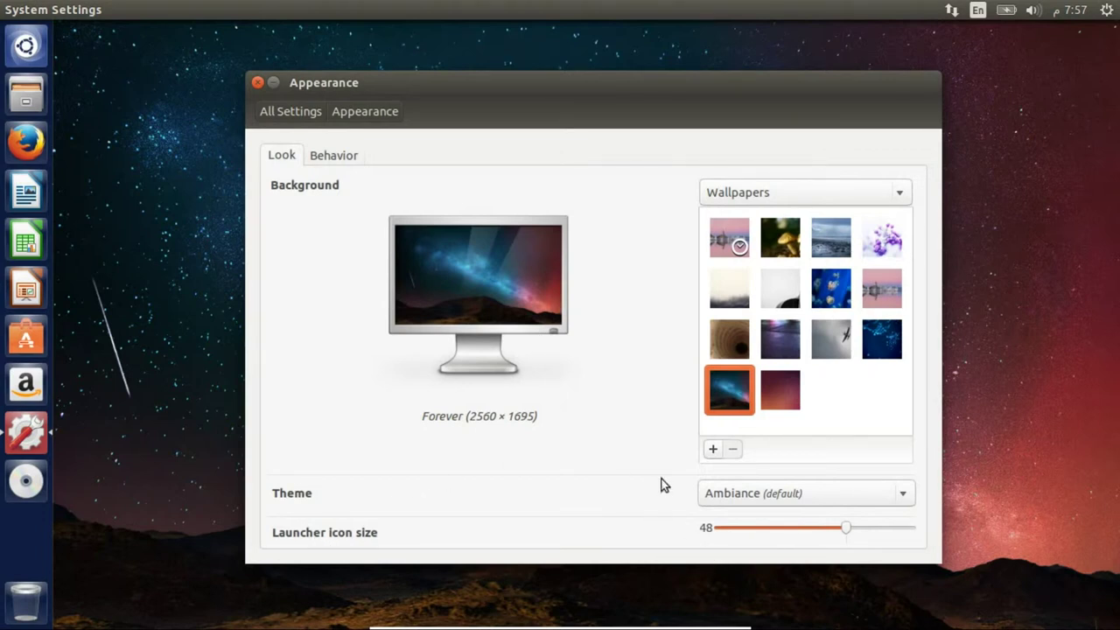
click(780, 530)
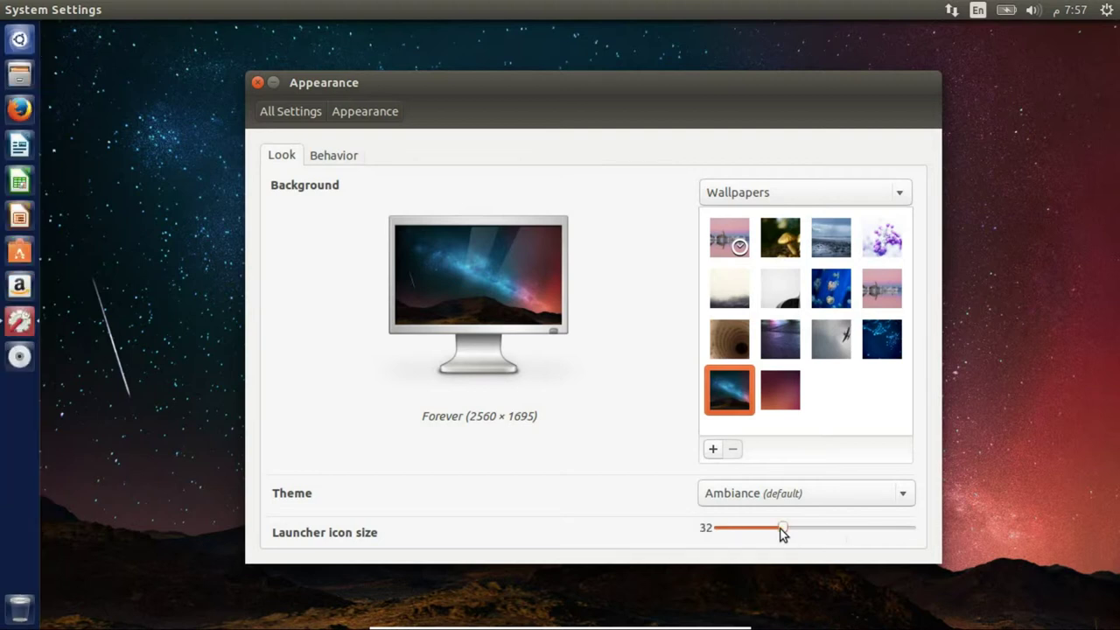
- On the Behavior tab, show window menus in the window's title bar
click(341, 159)
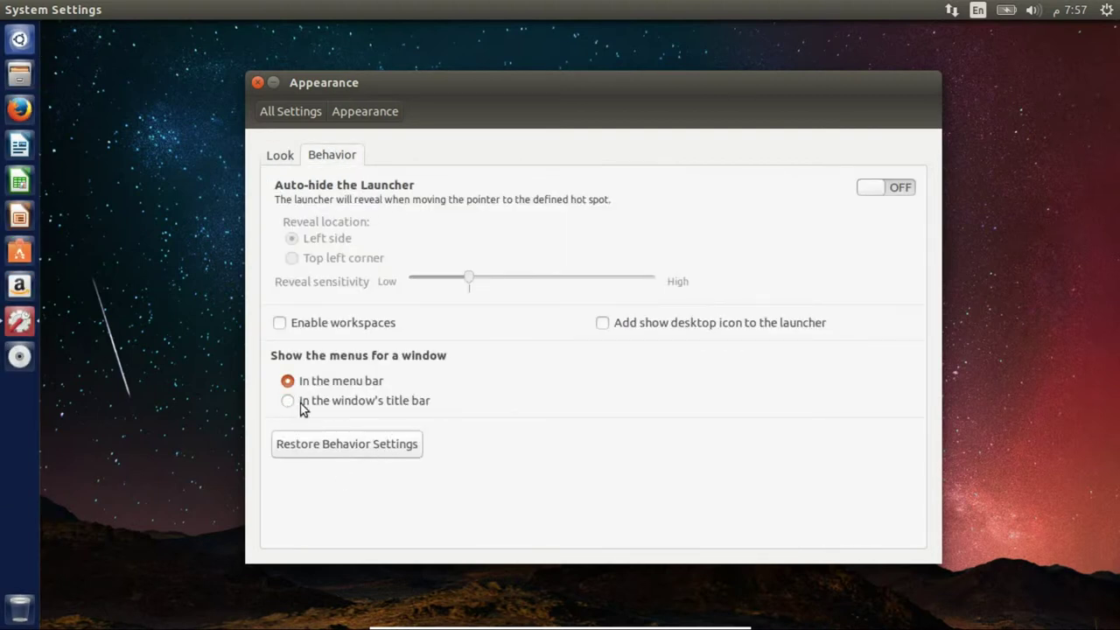
drag(540, 89, 577, 55)
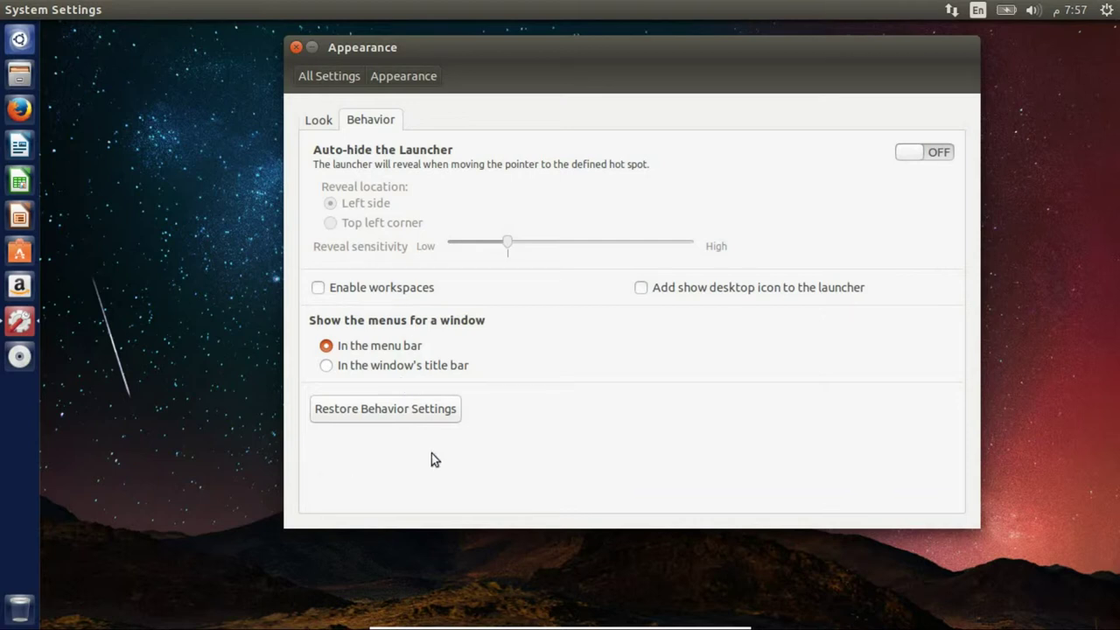
click(325, 367)
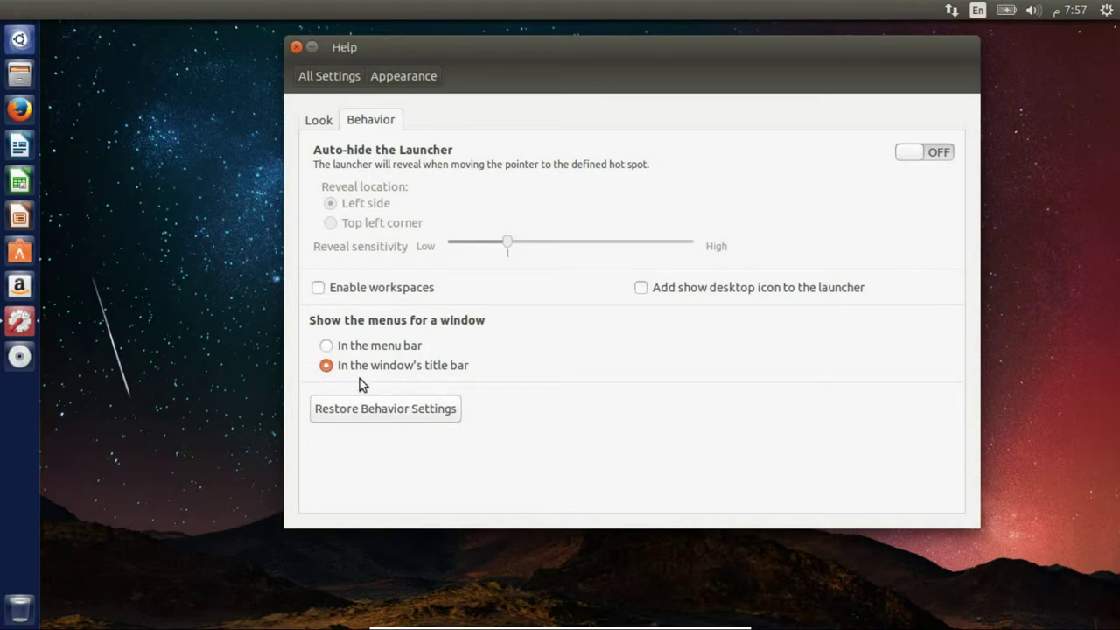
drag(534, 60, 490, 114)
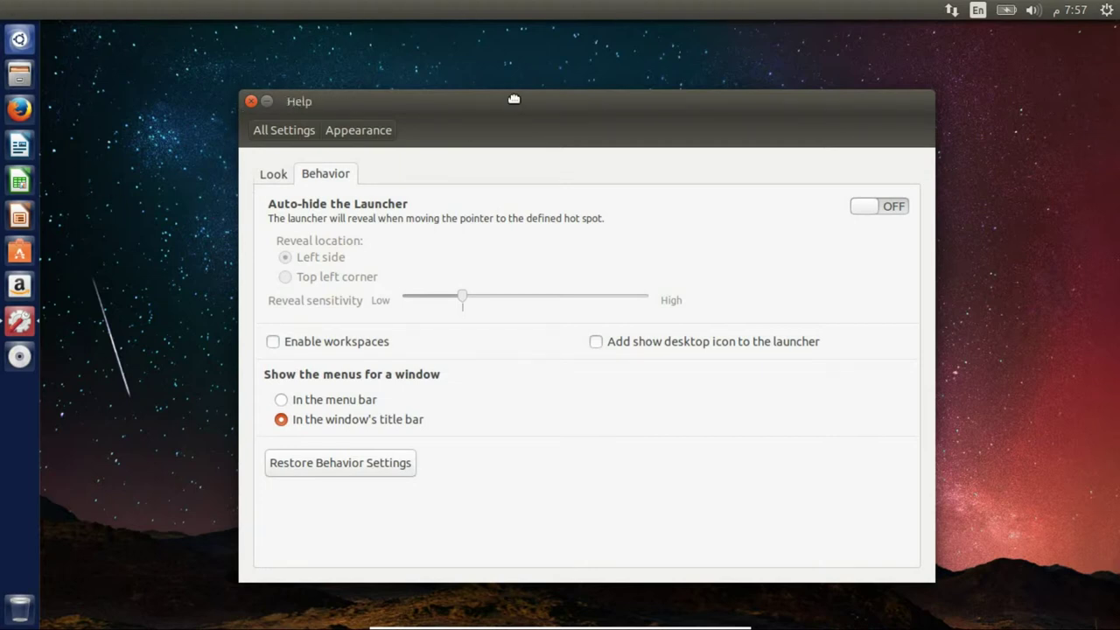
drag(511, 97, 507, 82)
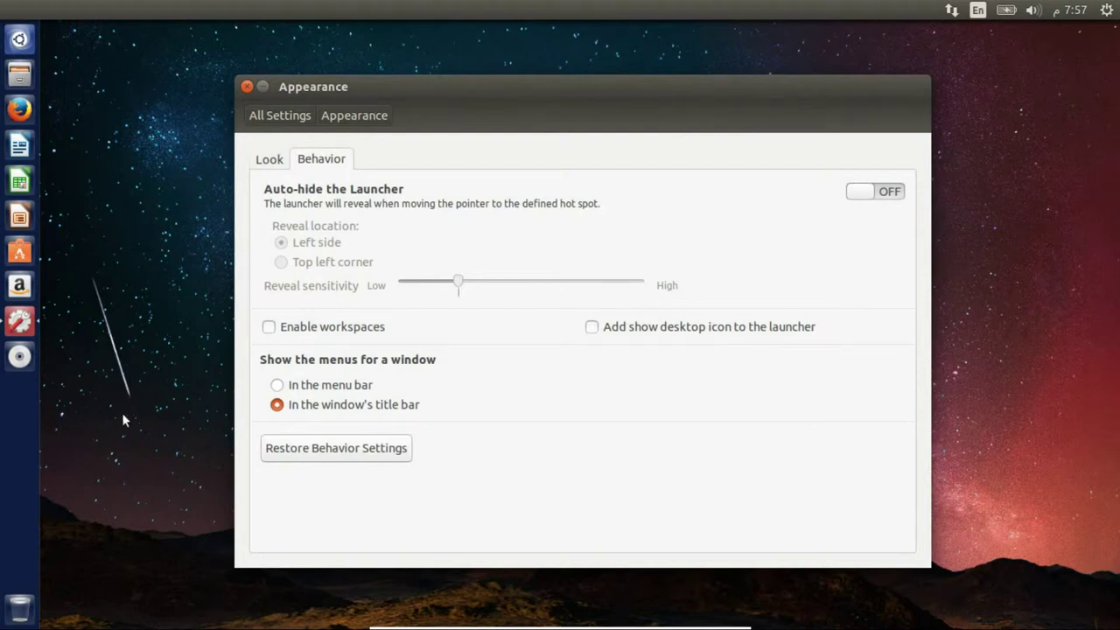
- Set the Ubuntu (2560 × 1600) wallpaper as the desktop background
right_click(168, 246)
click(213, 329)
drag(527, 102, 540, 74)
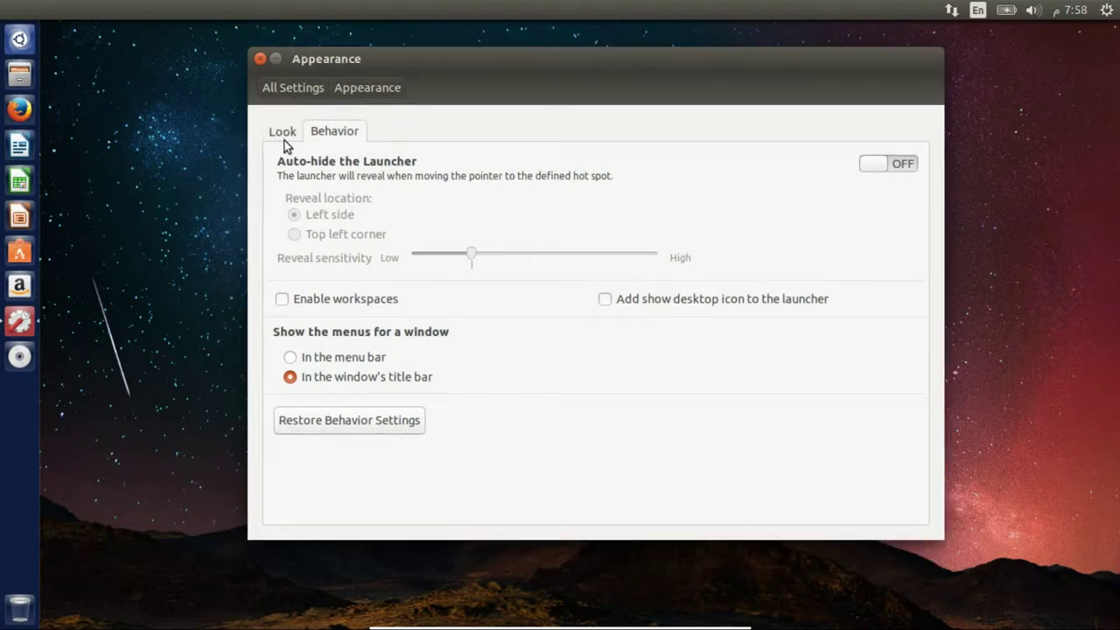
click(284, 139)
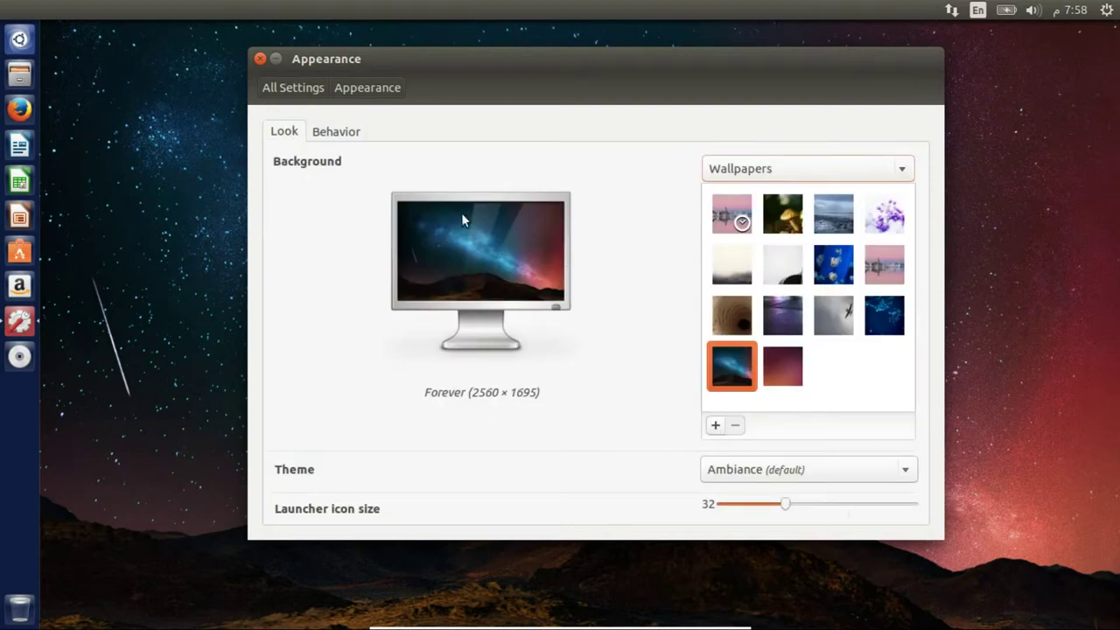
click(771, 364)
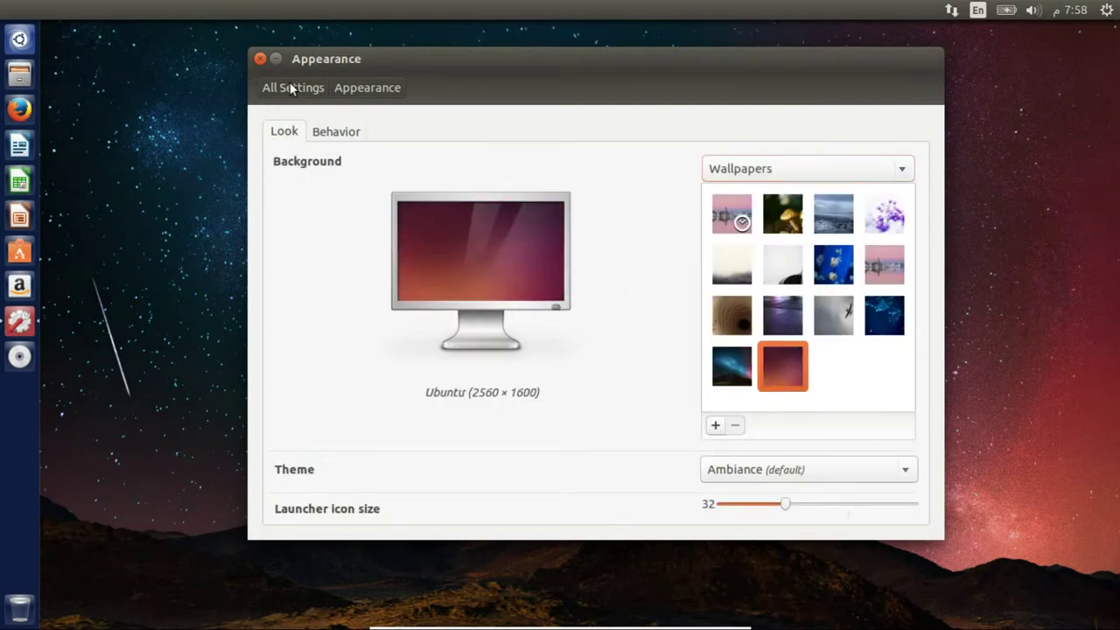
- View the Bluetooth settings and raise the system volume from the sound indicator
click(290, 86)
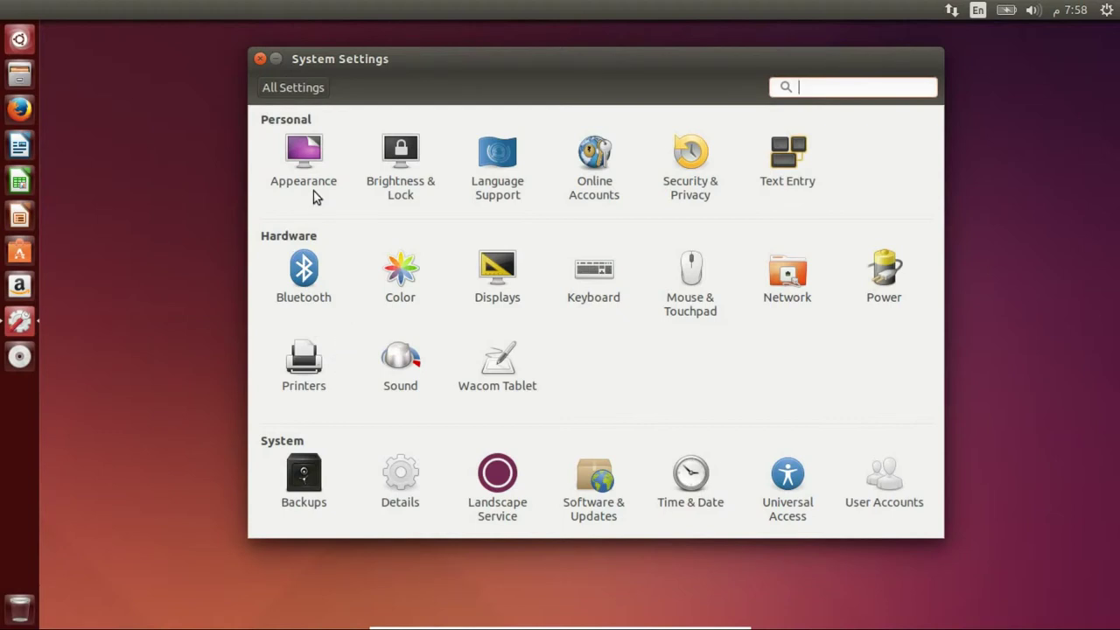
drag(581, 61, 513, 67)
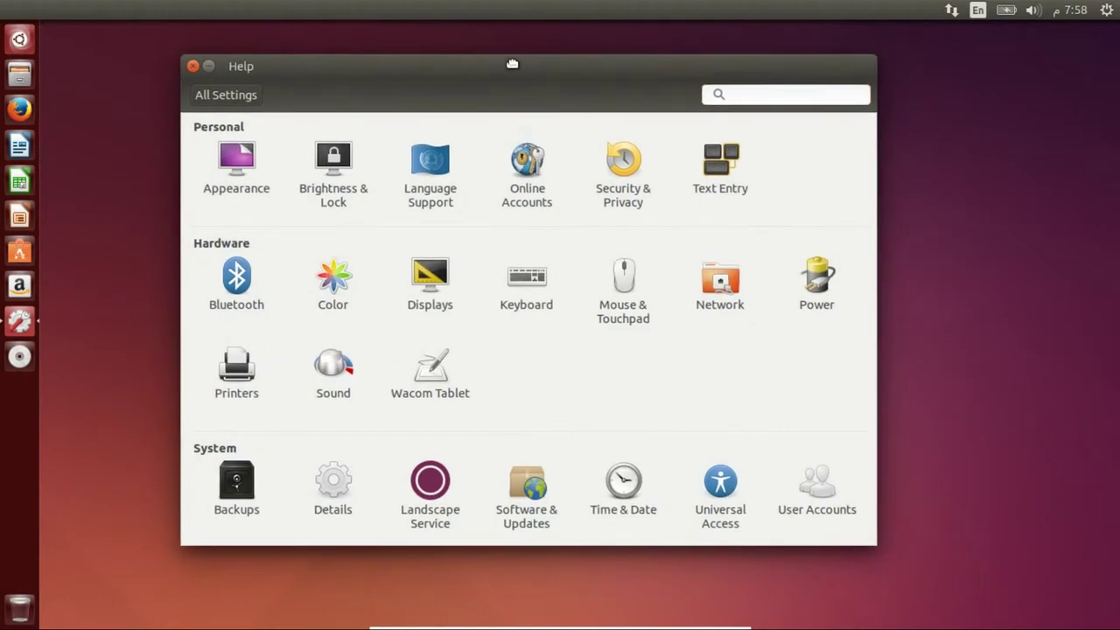
click(240, 294)
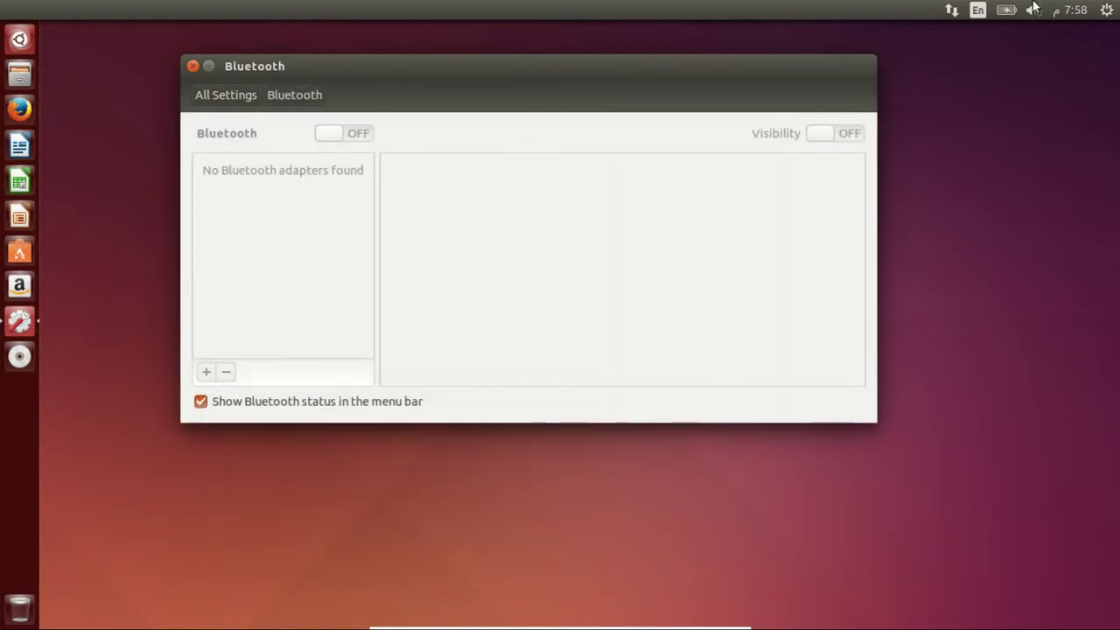
click(1034, 12)
drag(1003, 47, 1053, 47)
click(1035, 12)
- Browse the Mouse & Touchpad settings, then go to the Keyboard settings
click(228, 95)
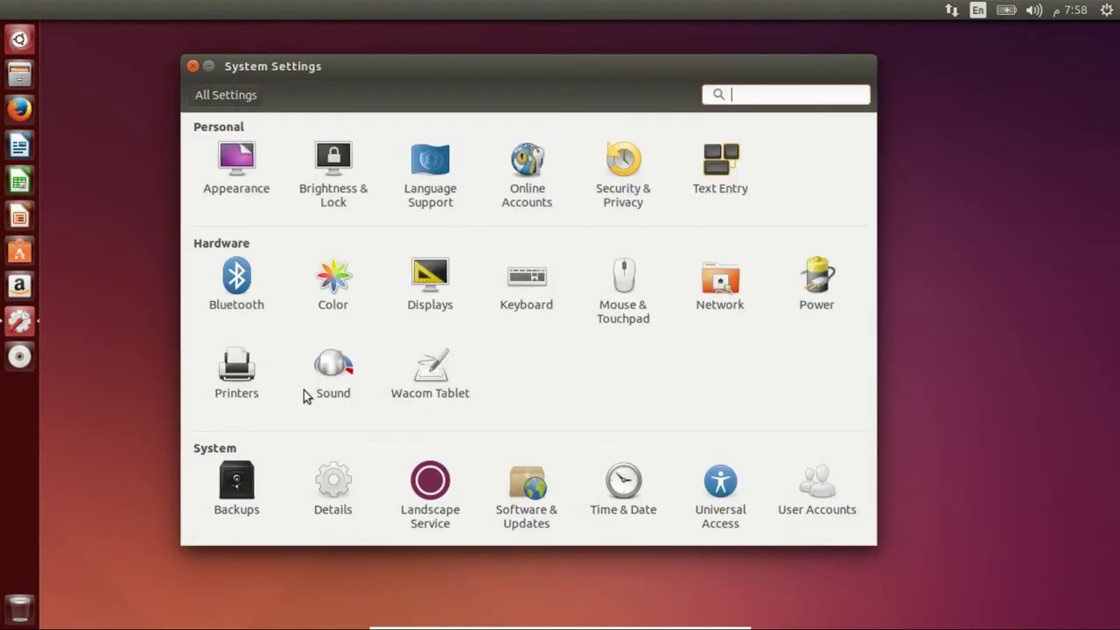
click(625, 294)
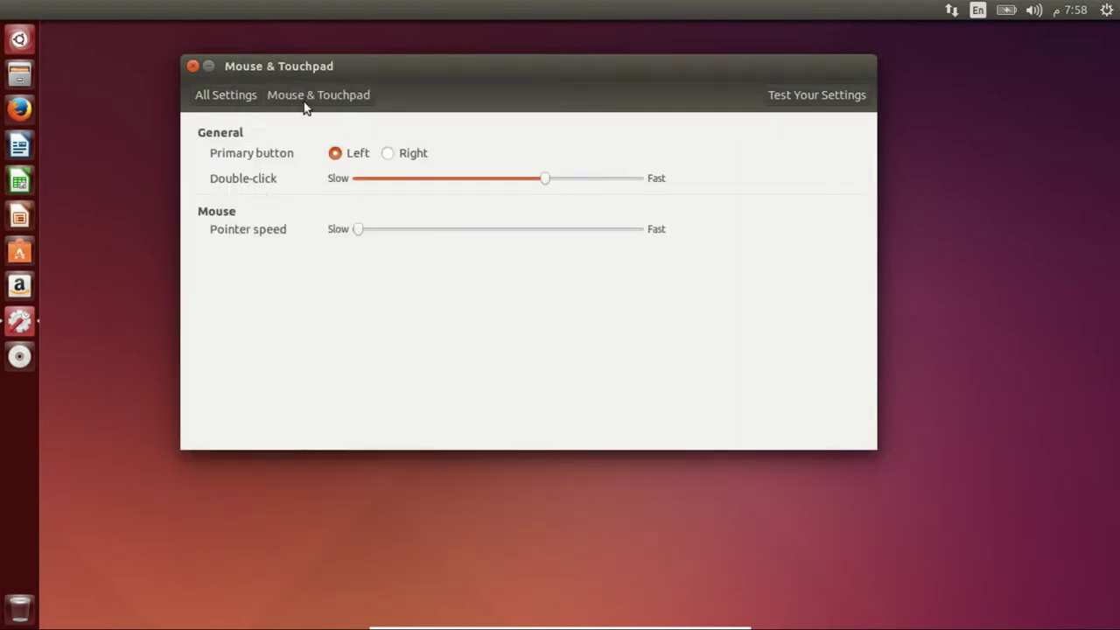
click(212, 94)
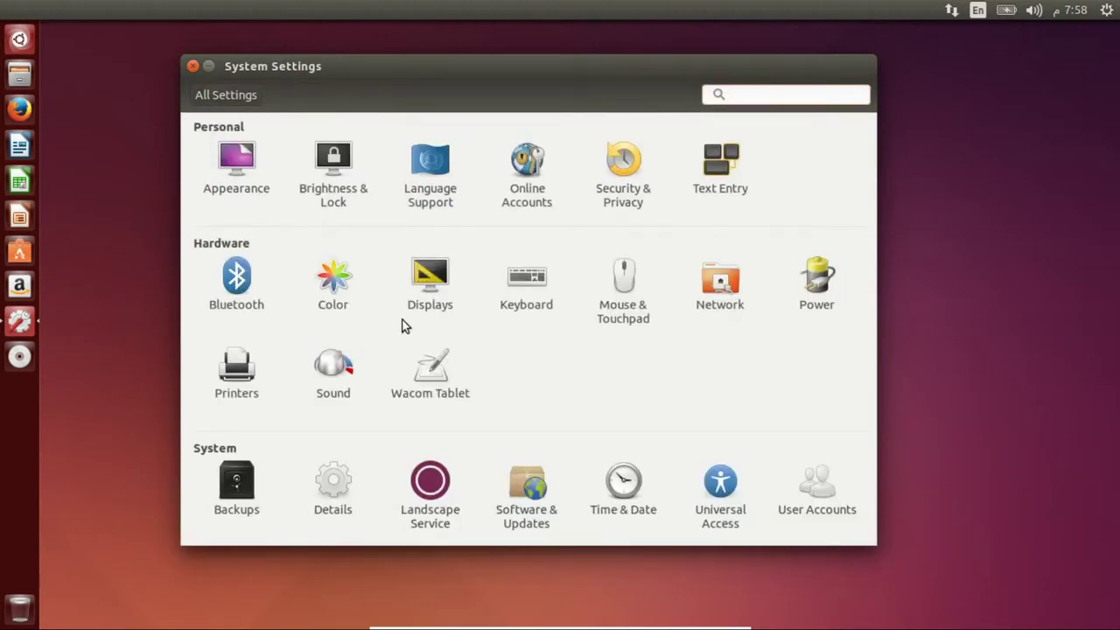
click(536, 299)
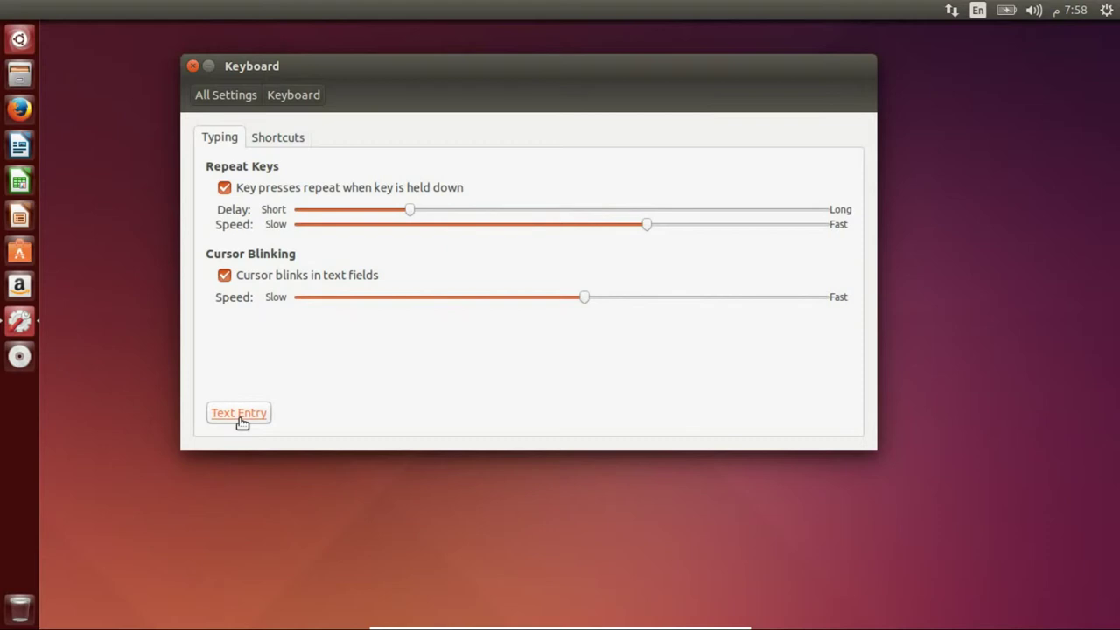
- Keep English (US) and Arabic (qwerty) input sources, set next-source shortcut to Shift+Alt+R, return to All Settings
click(242, 422)
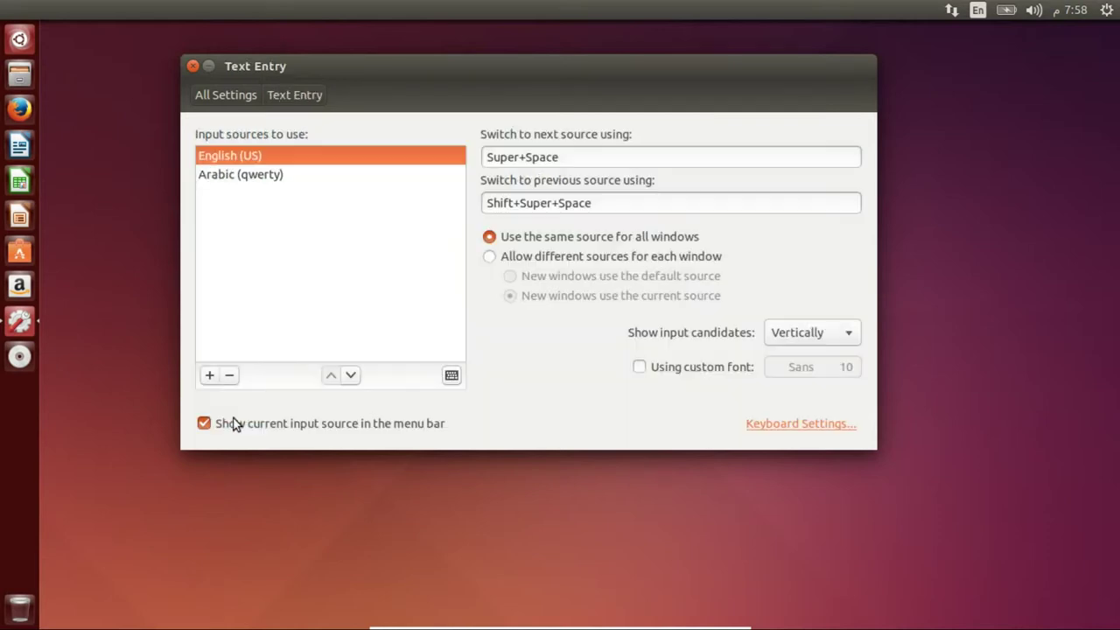
click(234, 180)
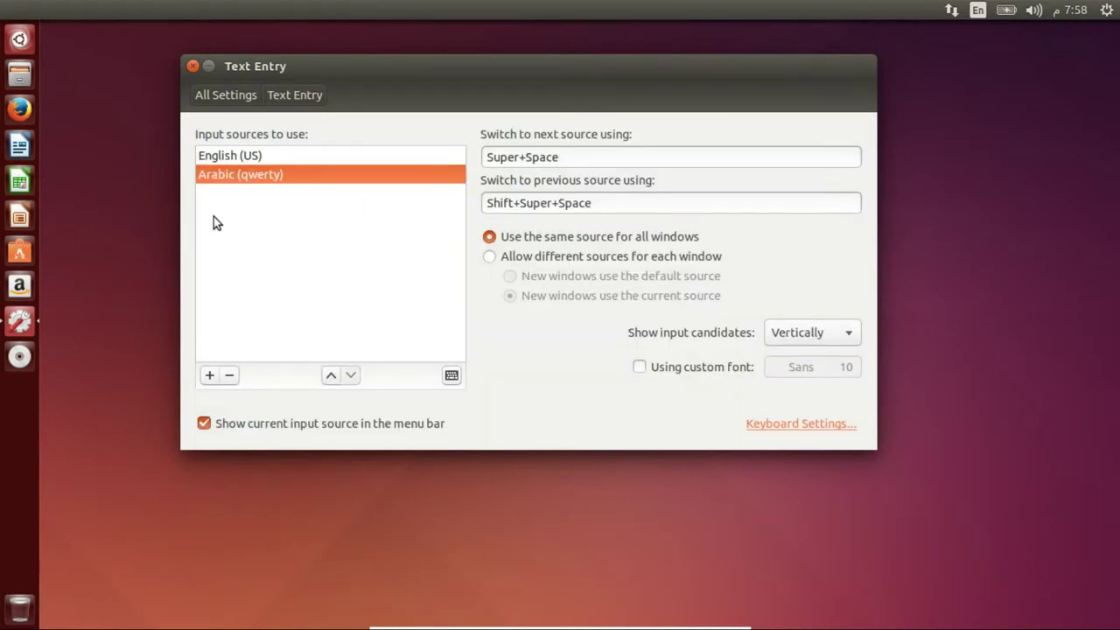
click(563, 156)
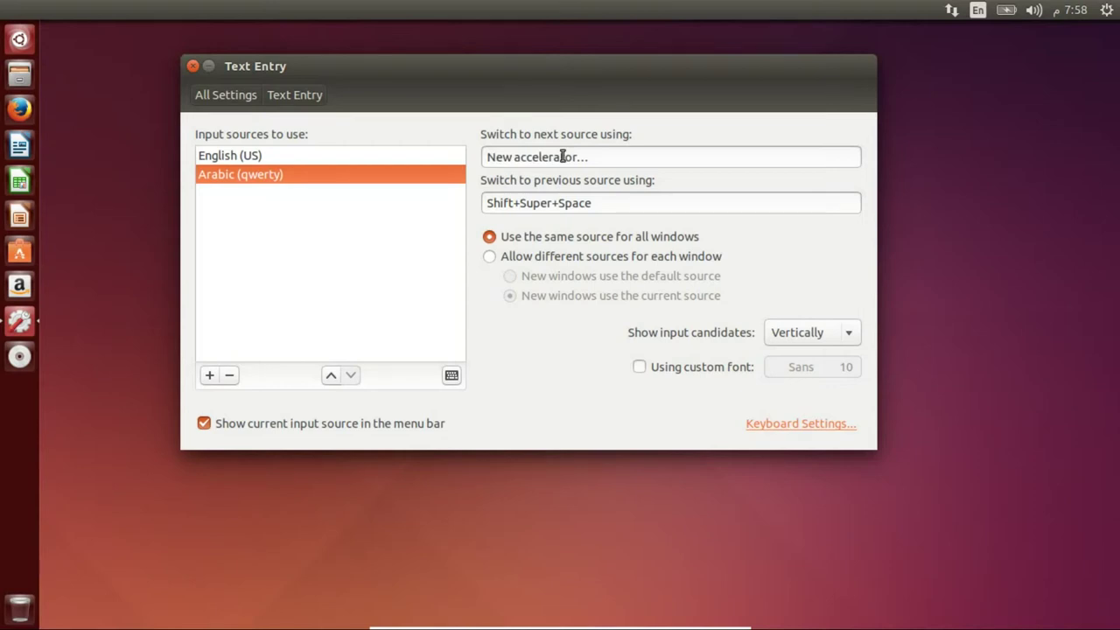
key(Caps_Lock)
key(alt)
key(alt)
click(562, 157)
key(shift+alt+r)
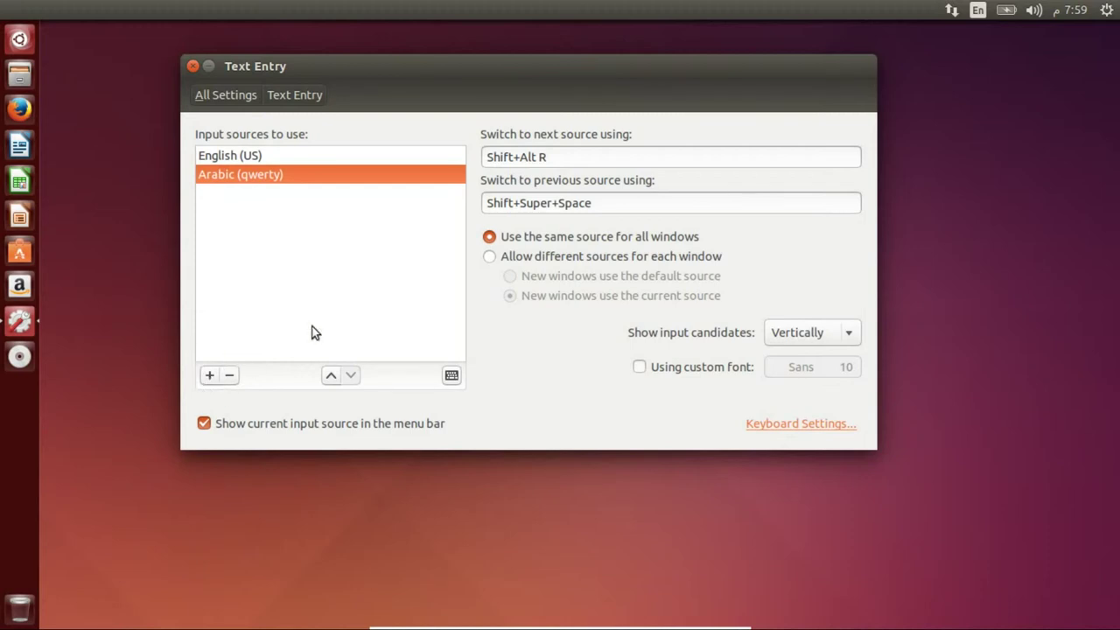
click(231, 103)
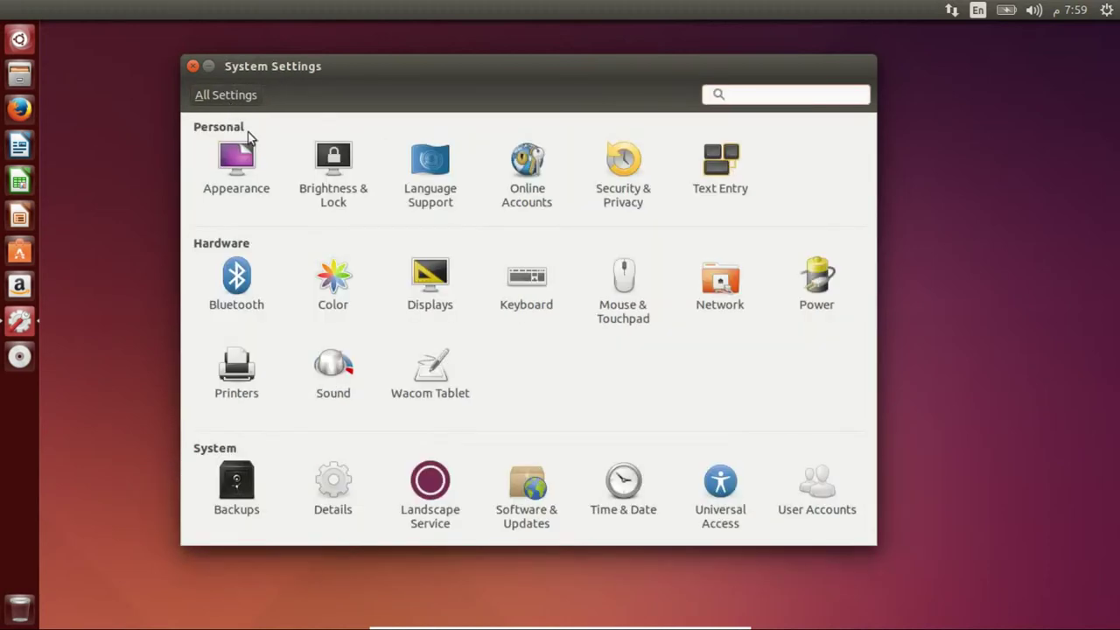
- In Sound, allow louder than 100%, set output volume to about 100%, return to All Settings
click(343, 392)
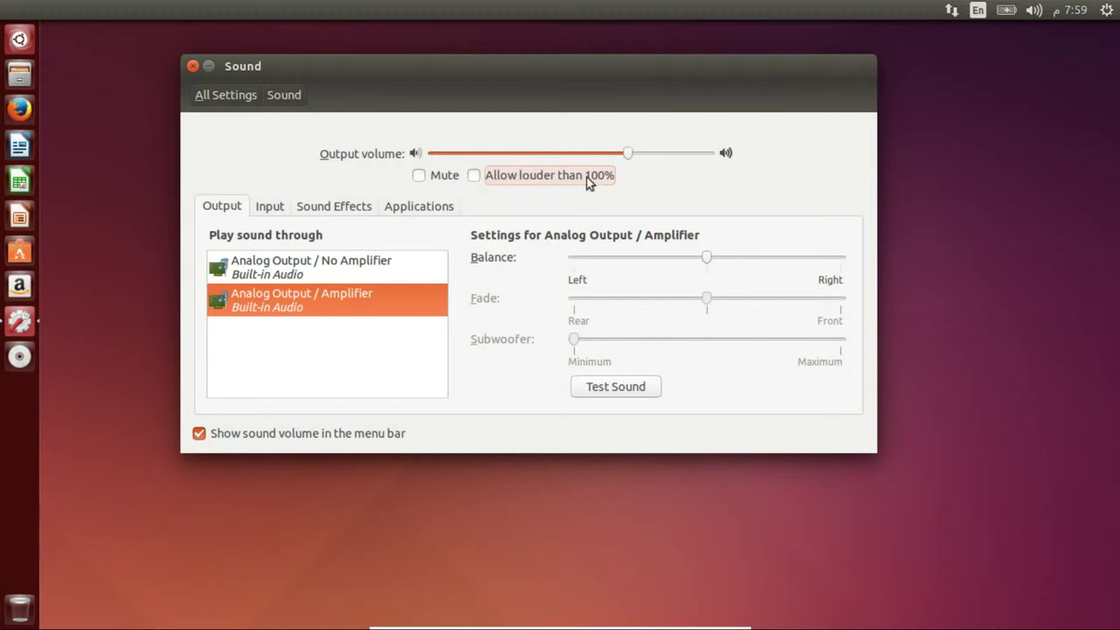
click(474, 176)
drag(565, 158, 762, 156)
drag(665, 158, 613, 157)
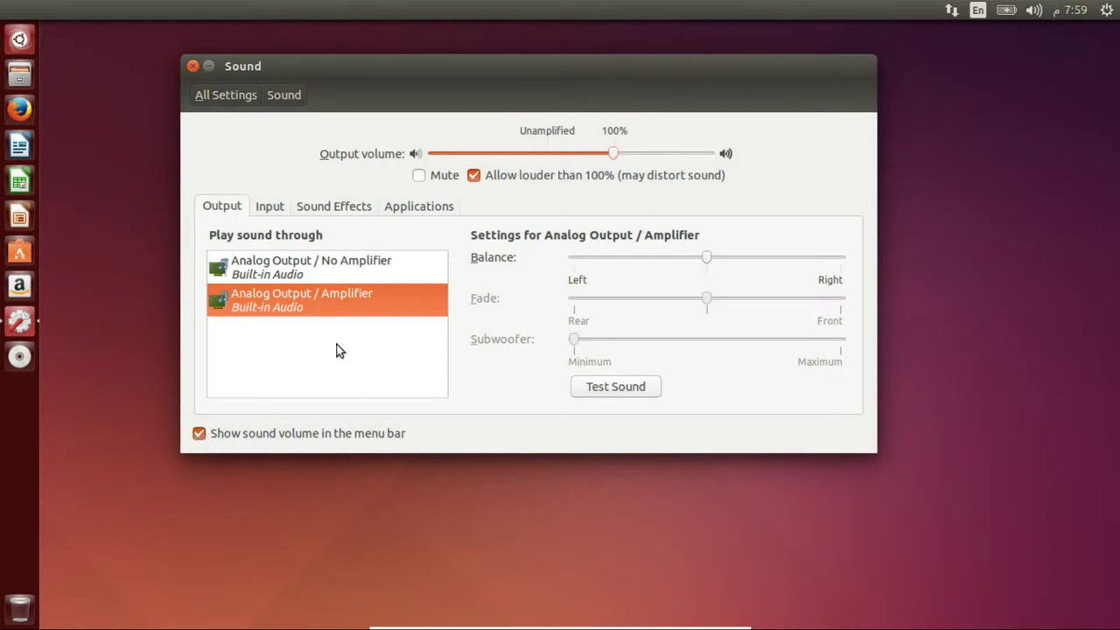
click(229, 95)
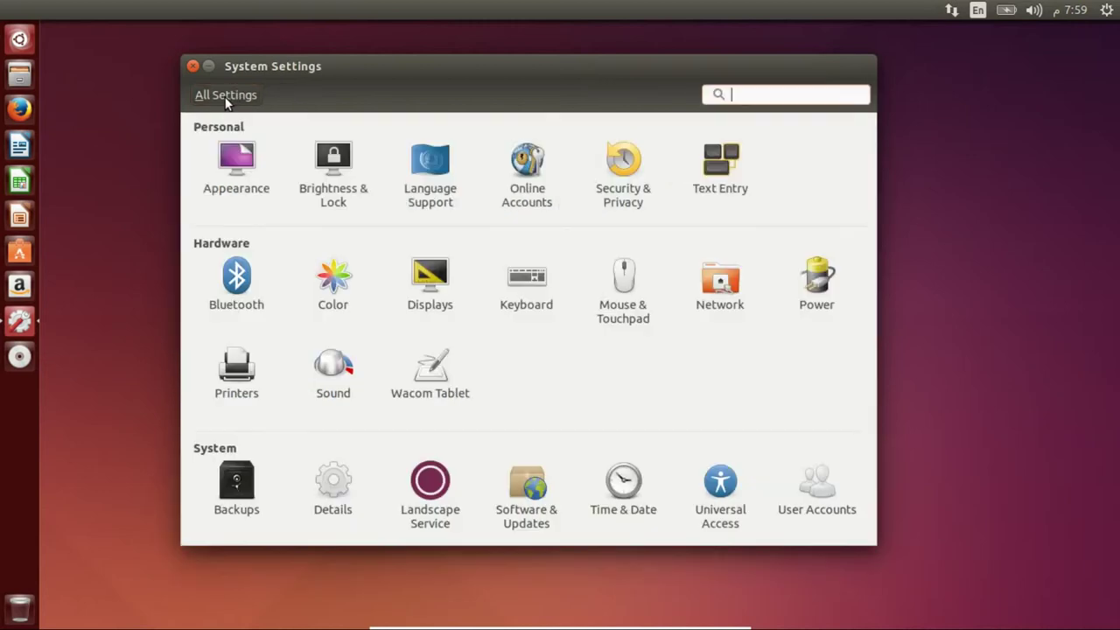
click(344, 496)
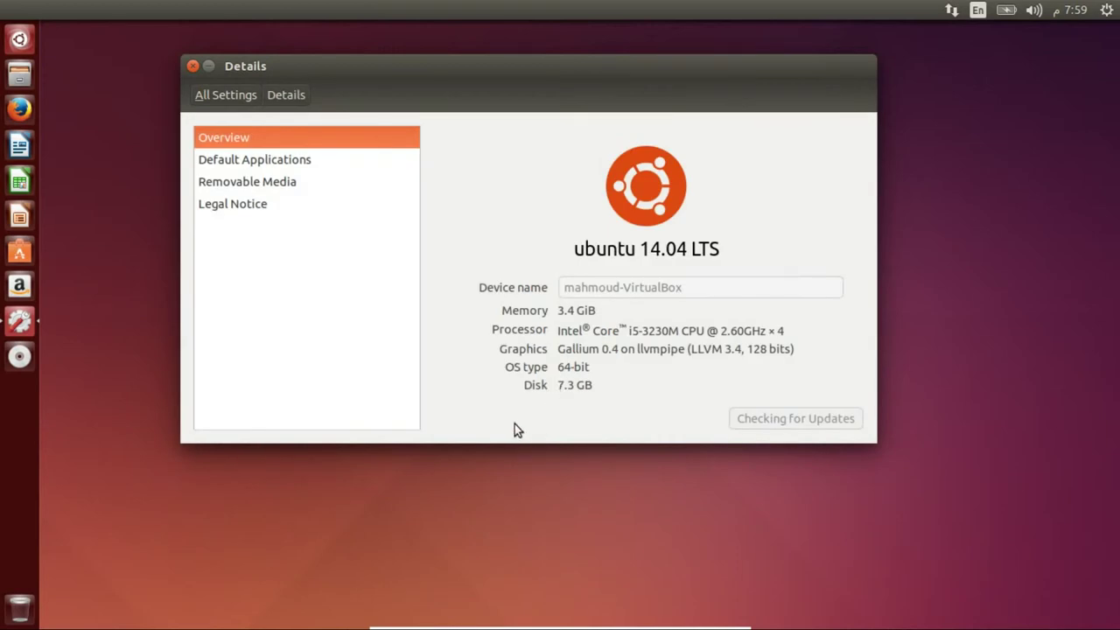
drag(495, 61, 446, 134)
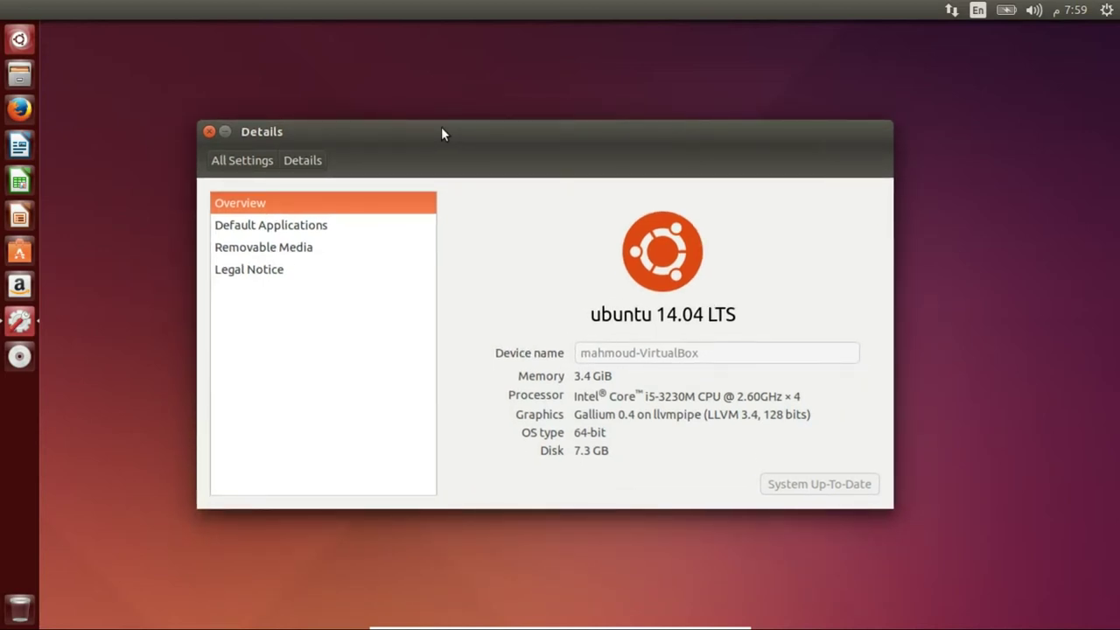
click(255, 164)
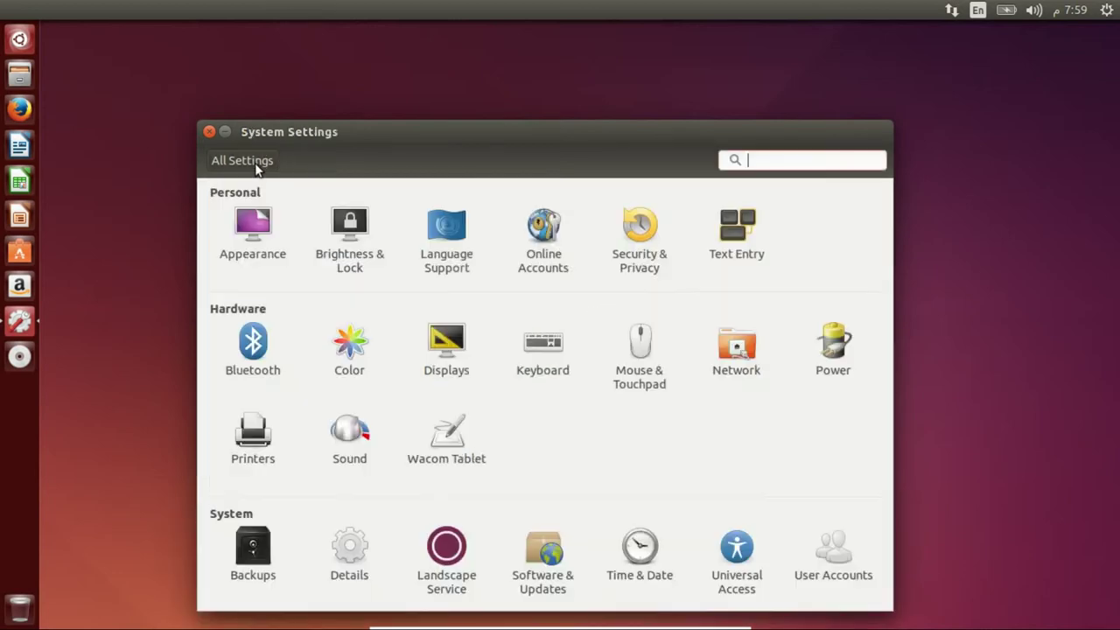
drag(555, 147, 537, 127)
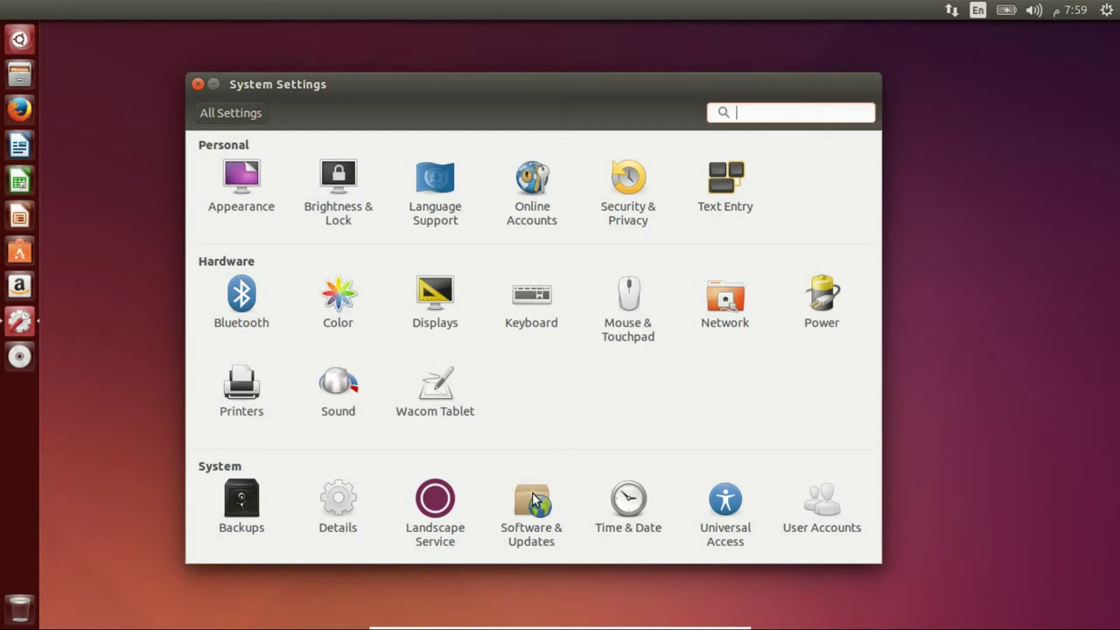
click(525, 538)
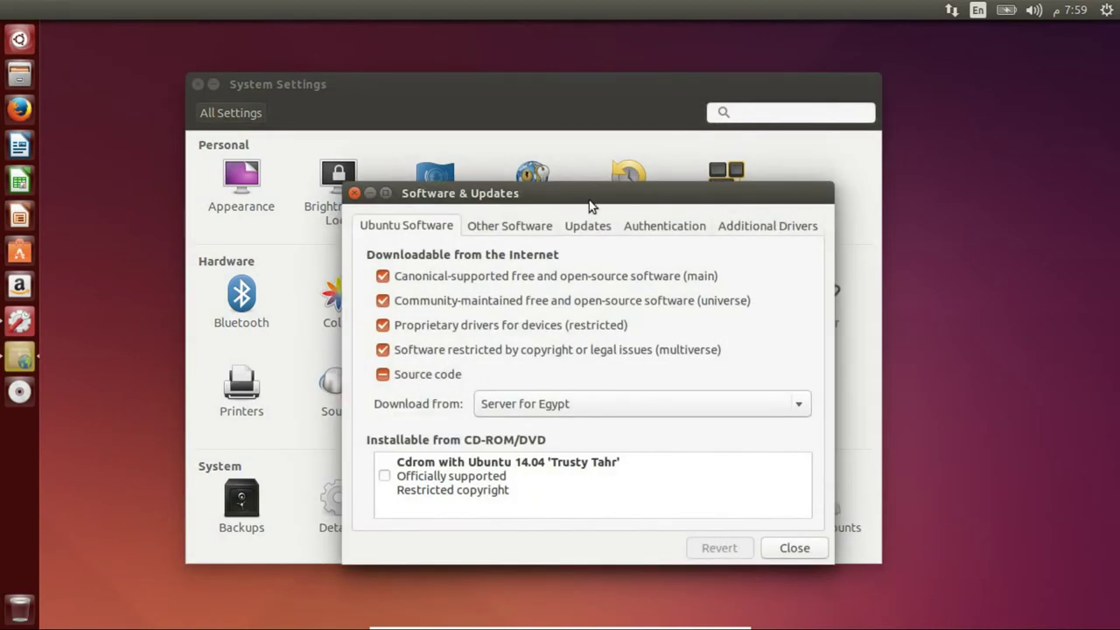
drag(572, 179, 514, 111)
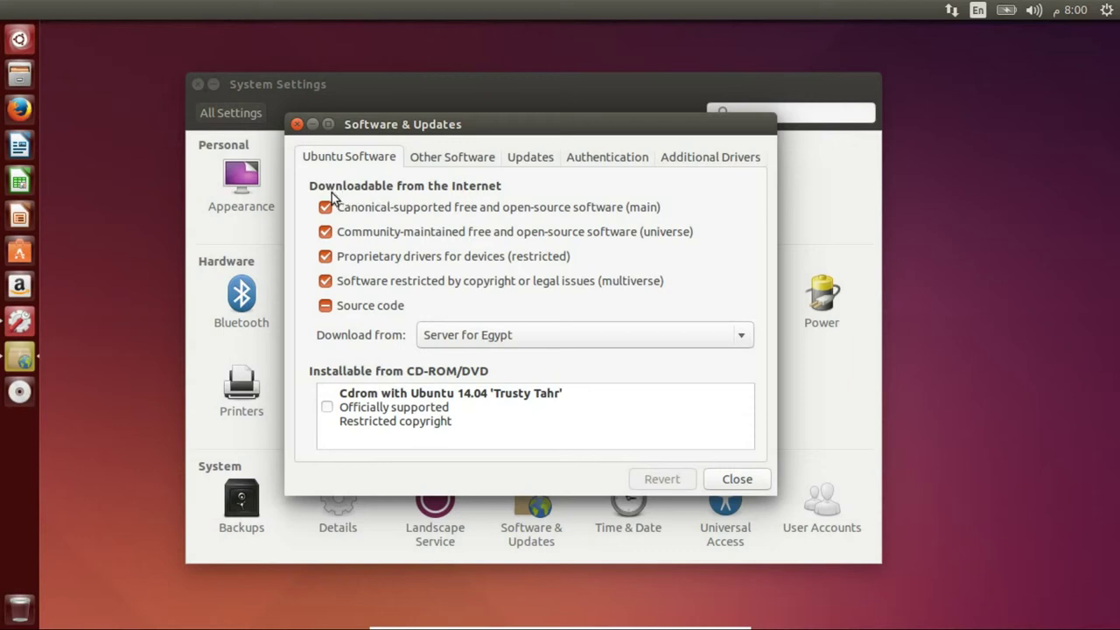
click(712, 162)
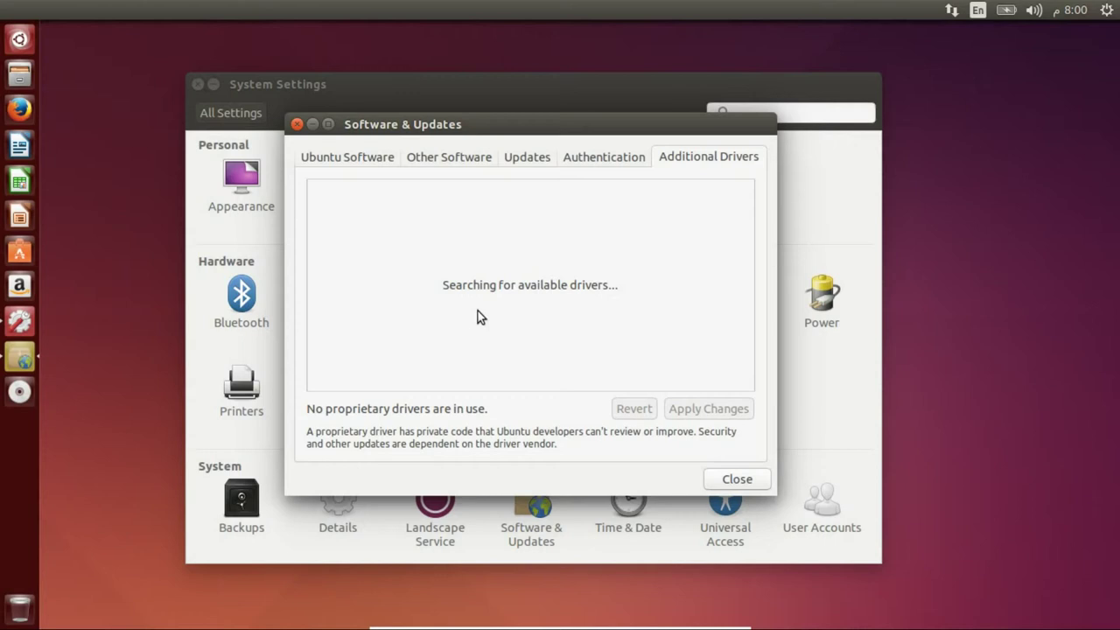
click(297, 126)
drag(612, 129, 631, 444)
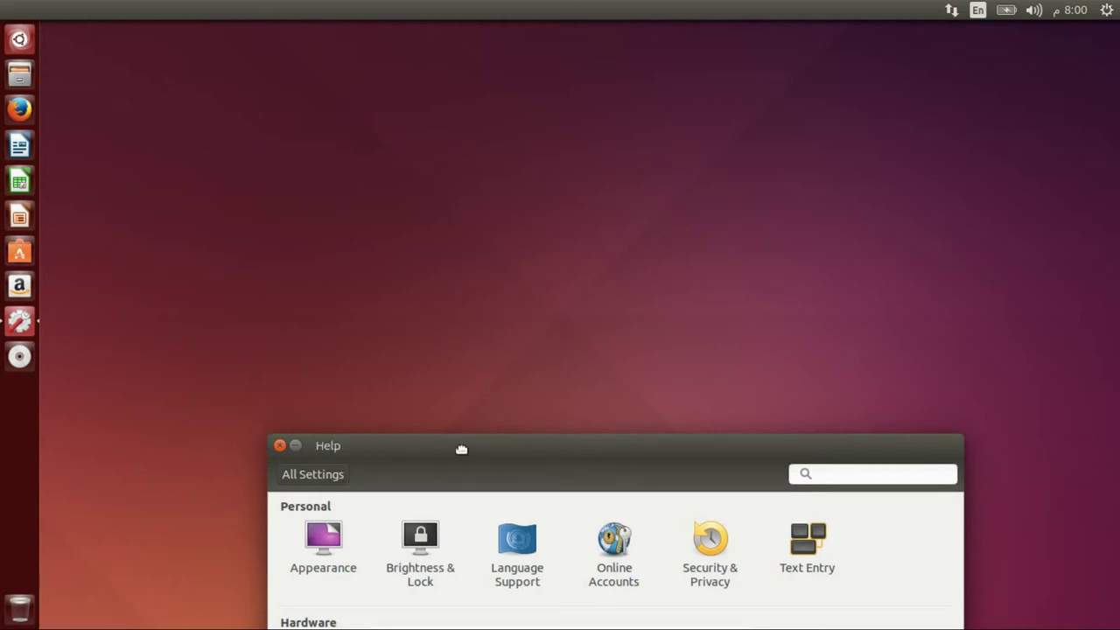
drag(462, 447, 575, 393)
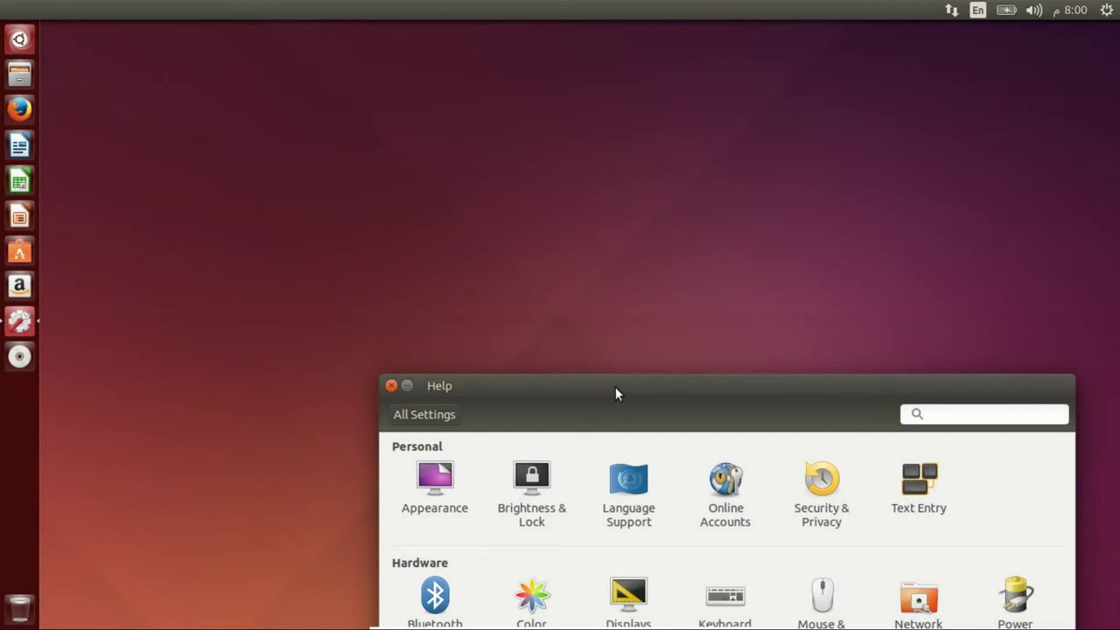
drag(568, 388, 490, 145)
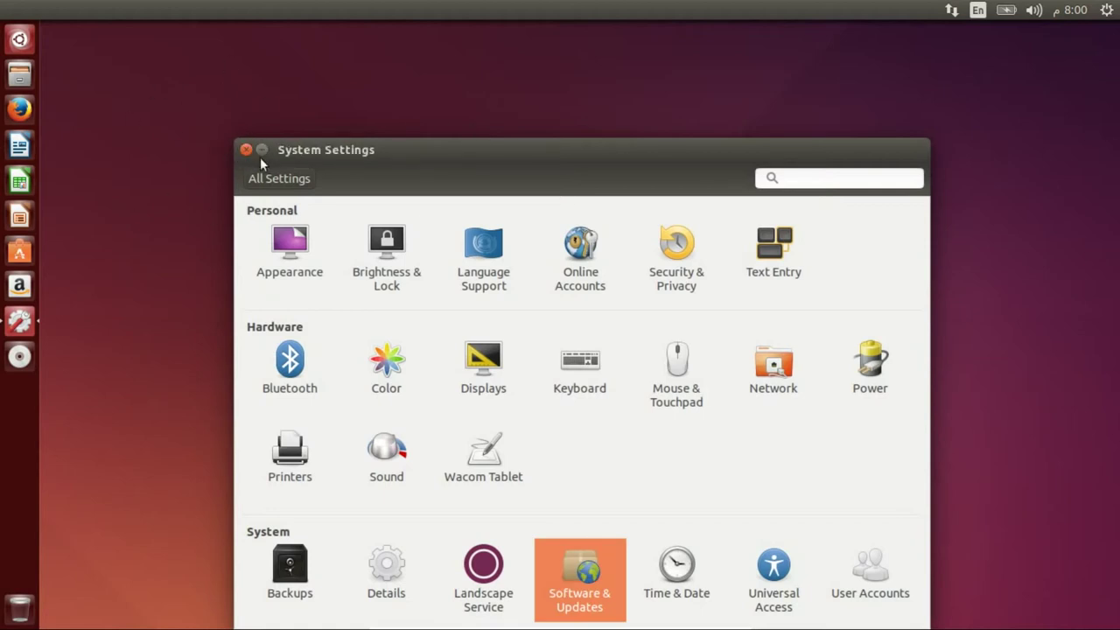
drag(475, 148, 473, 83)
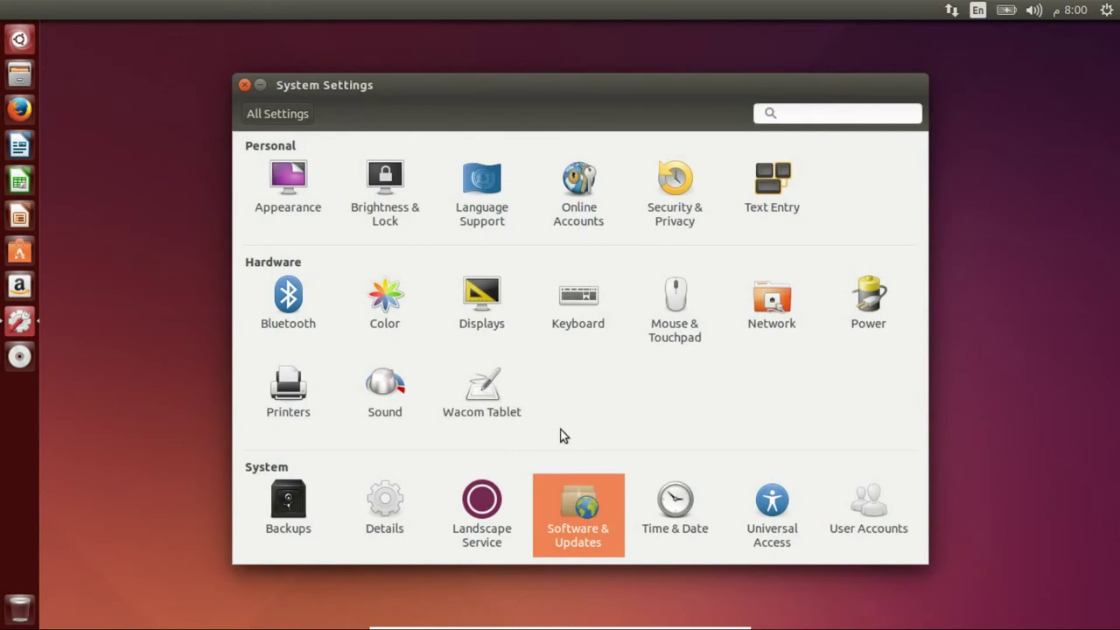
- Set the Displays 'Scale for menu and title bars' to 0.75
click(475, 302)
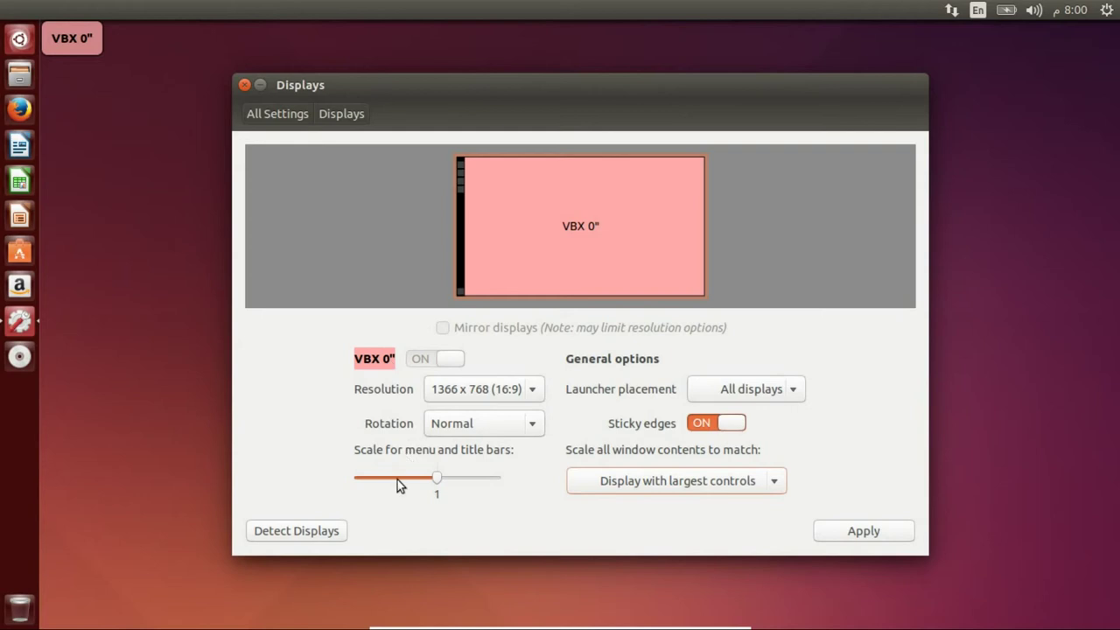
click(398, 479)
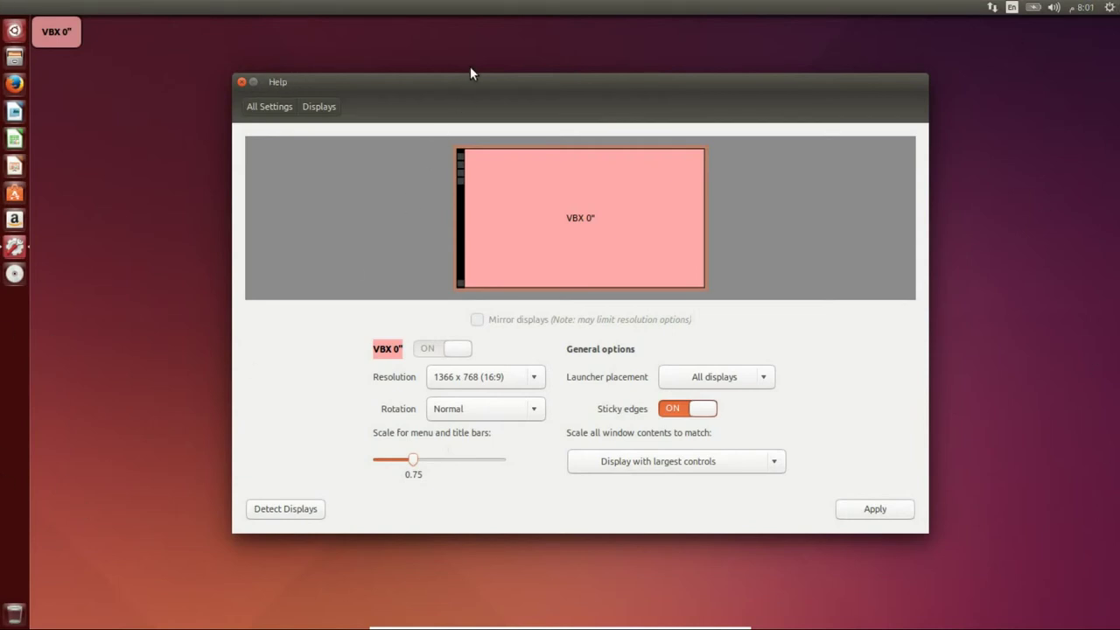
drag(460, 84, 365, 70)
- Return to the settings overview and close System Settings
click(173, 94)
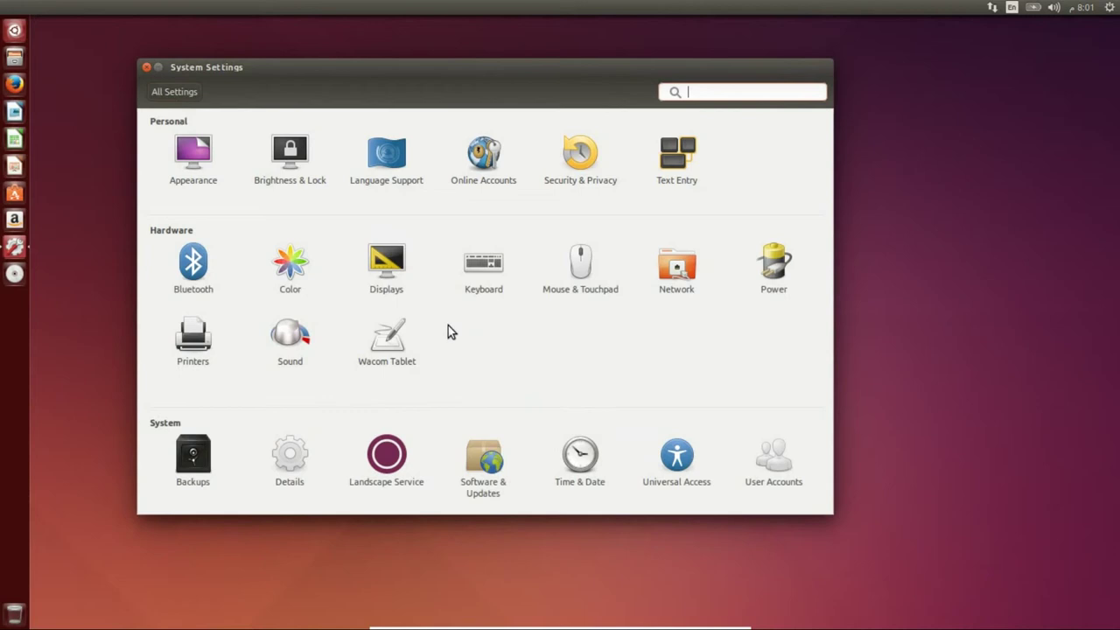
drag(484, 72, 570, 98)
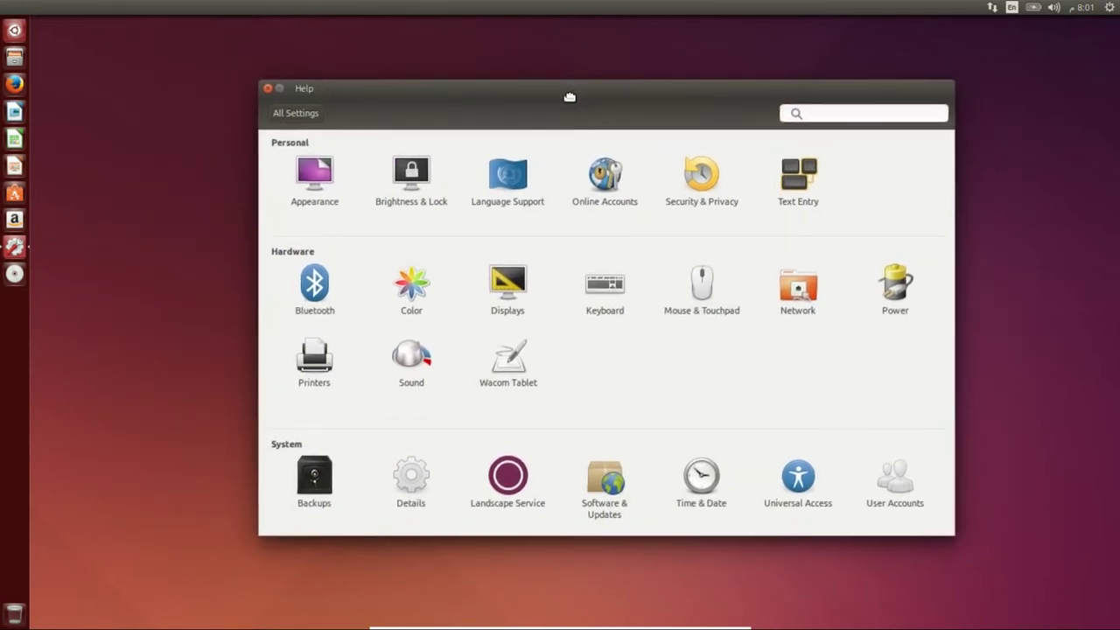
click(268, 89)
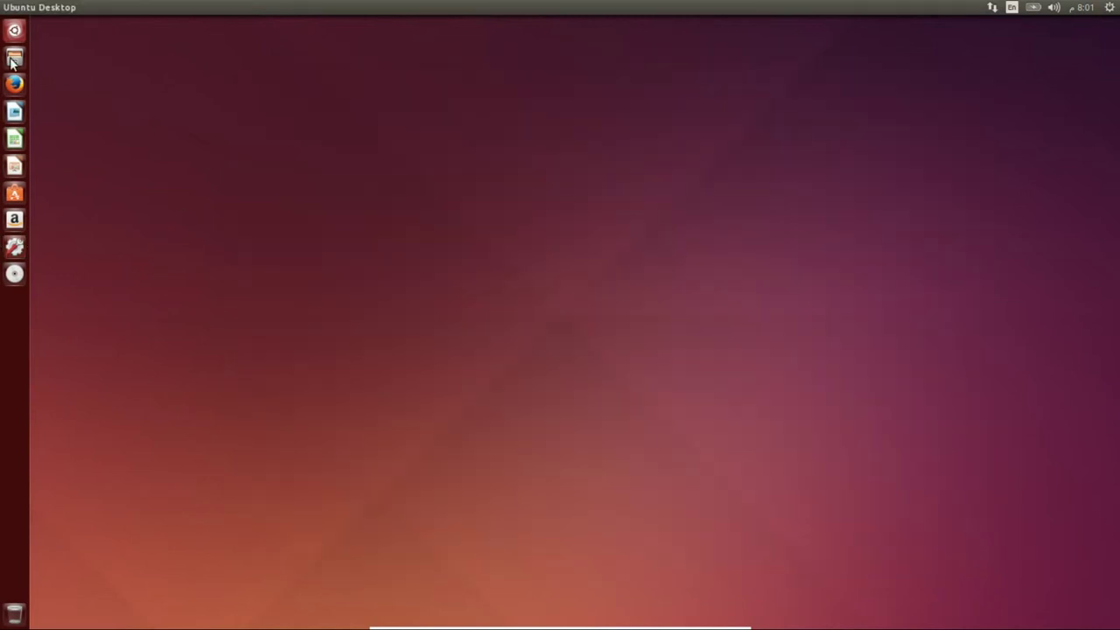
- Open the Home folder in Files and create a new folder named .fonts
key(super+e)
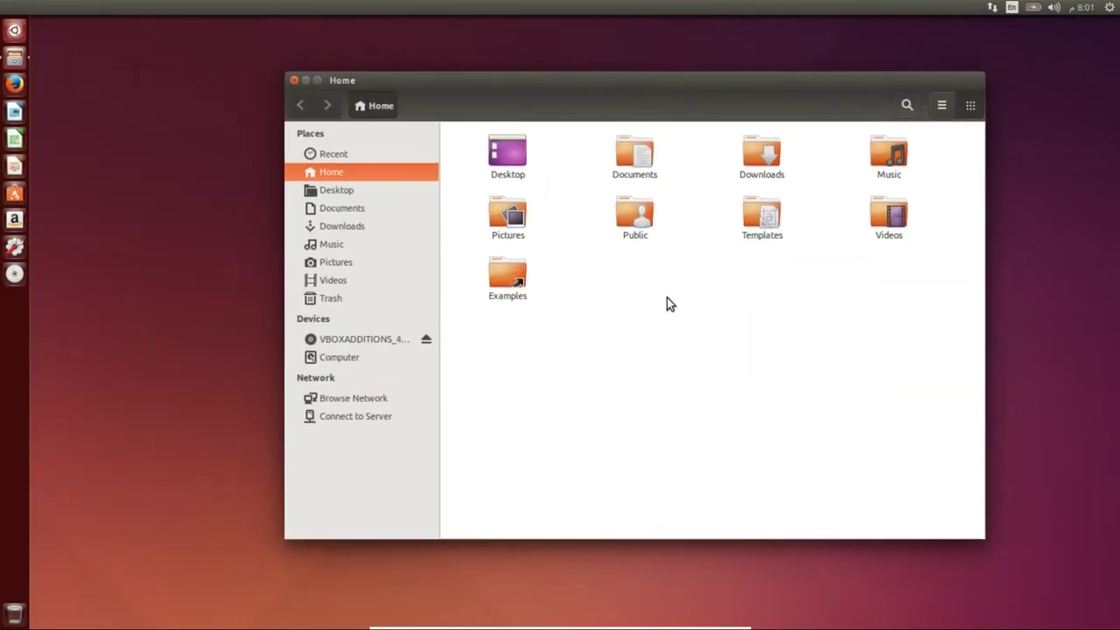
right_click(668, 299)
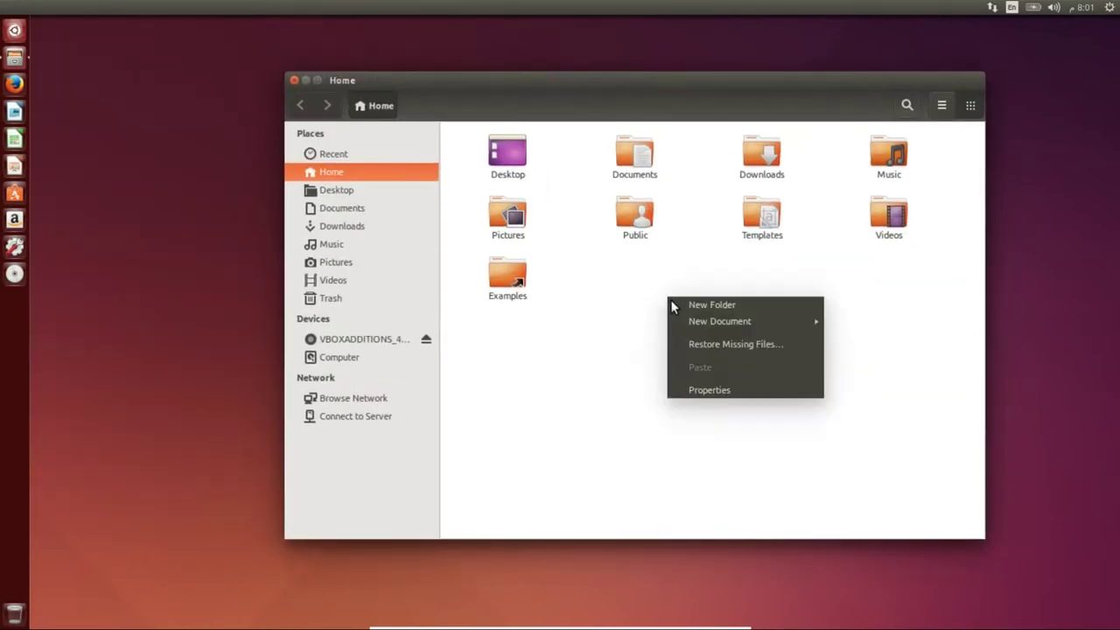
click(698, 307)
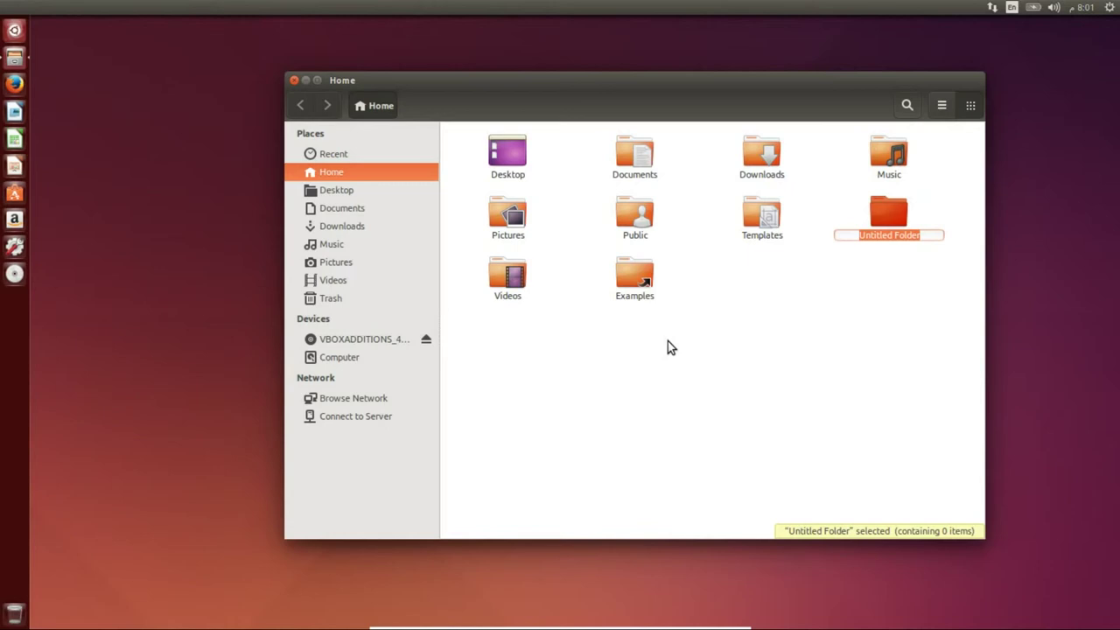
text(.FON)
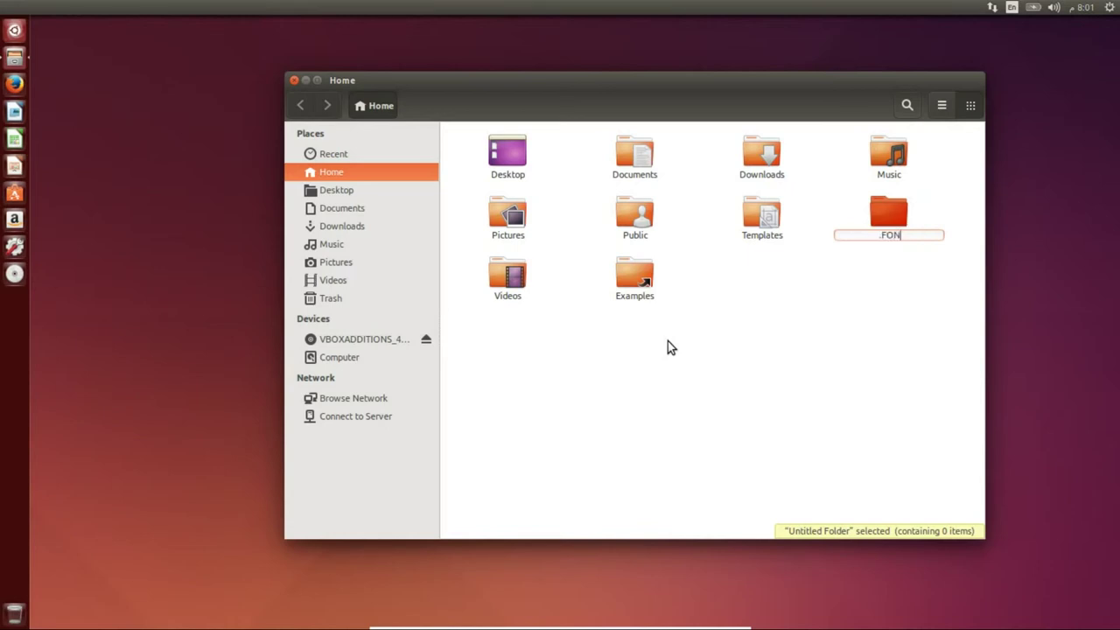
text(TS)
key(BackSpace)
key(BackSpace)
key(BackSpace)
key(BackSpace)
key(BackSpace)
key(BackSpace)
text(.fonts)
click(851, 289)
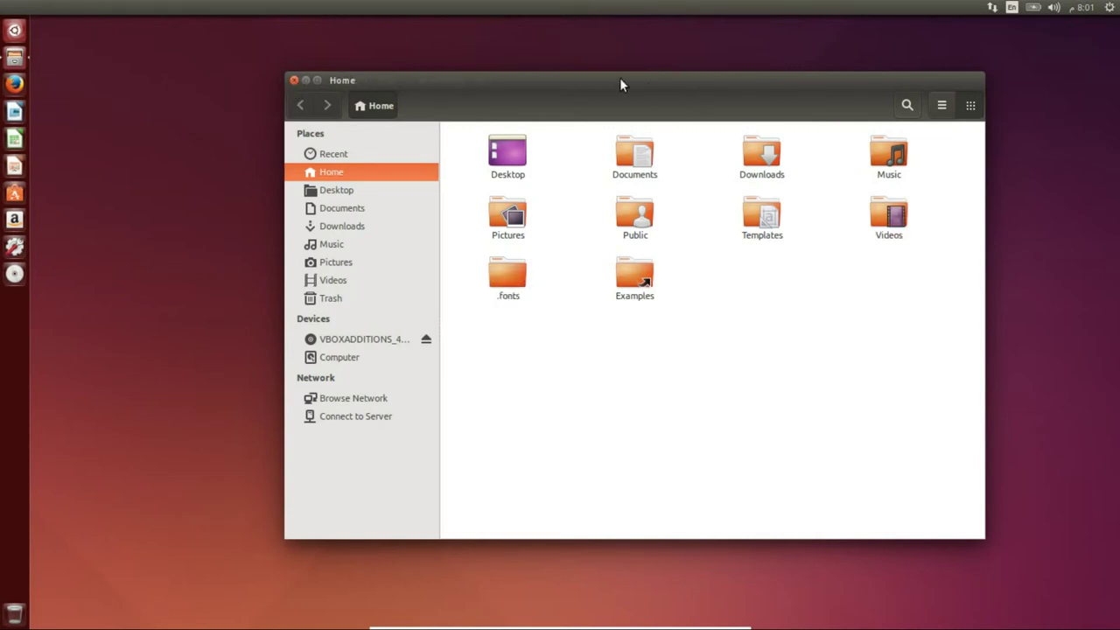
drag(620, 79, 505, 116)
mouse_move(245, 110)
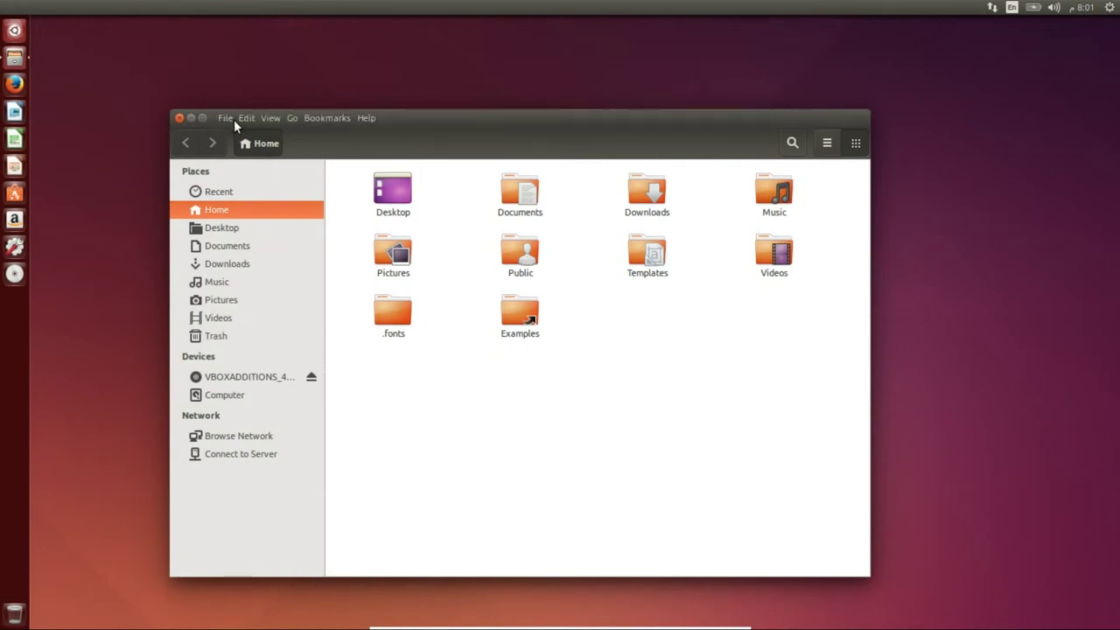
- Open a second Home tab in the file manager
click(242, 116)
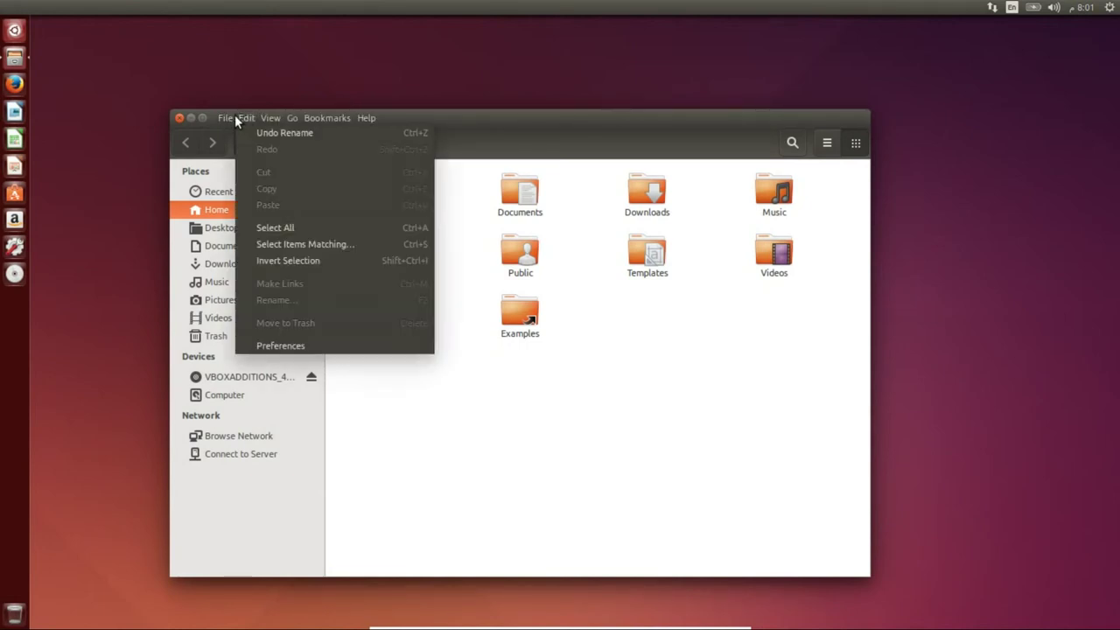
mouse_move(228, 115)
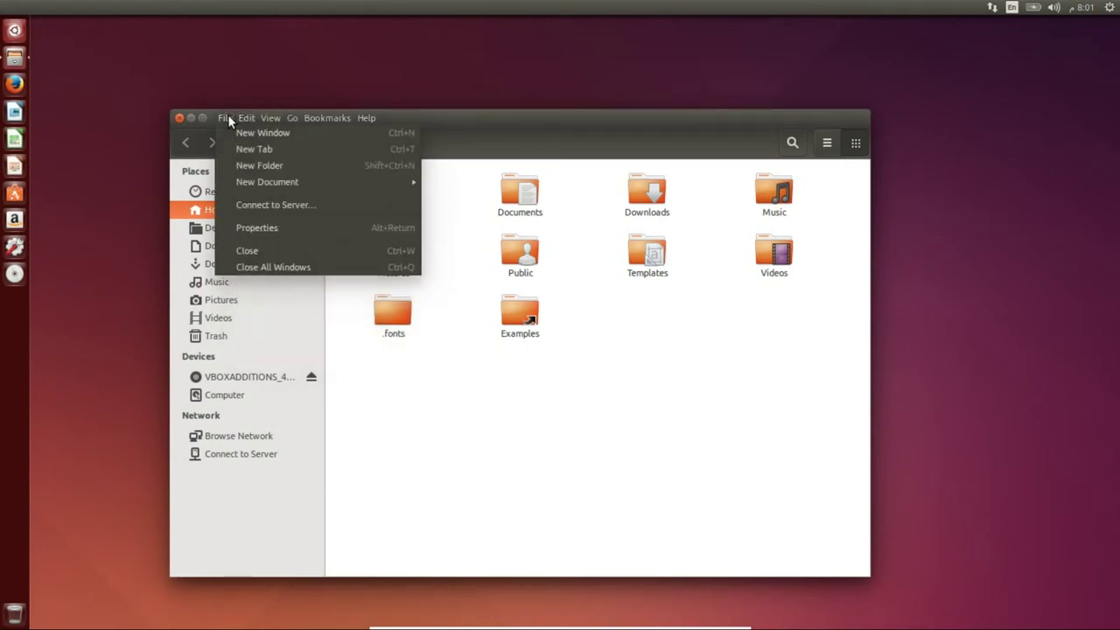
click(315, 149)
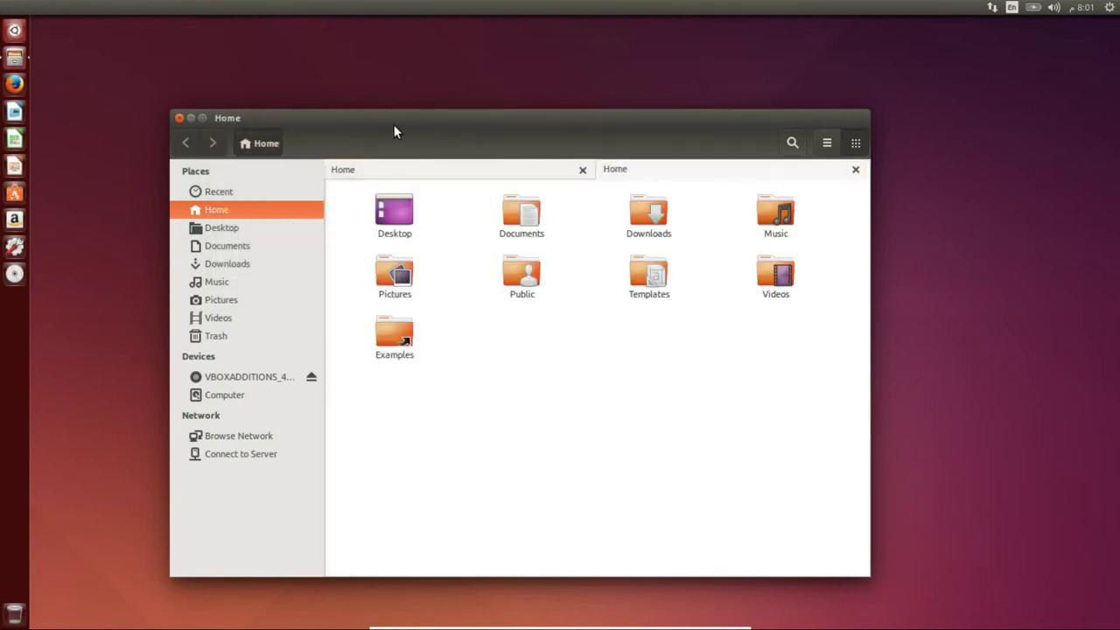
drag(493, 115, 565, 106)
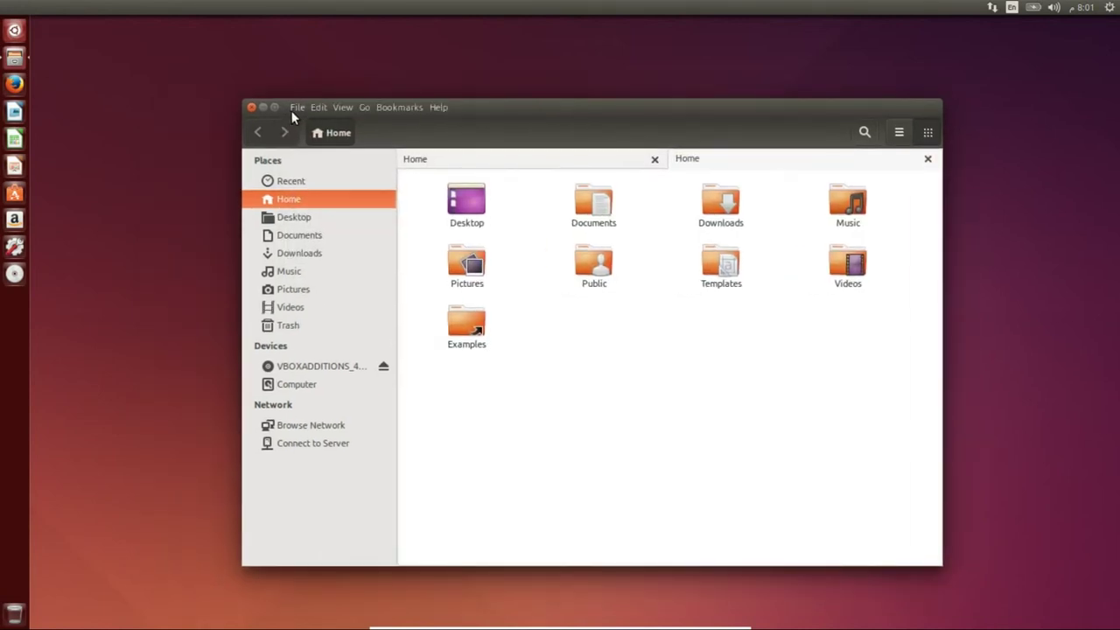
- Open Home in a new window, then close the extra Home window from the spread
click(297, 108)
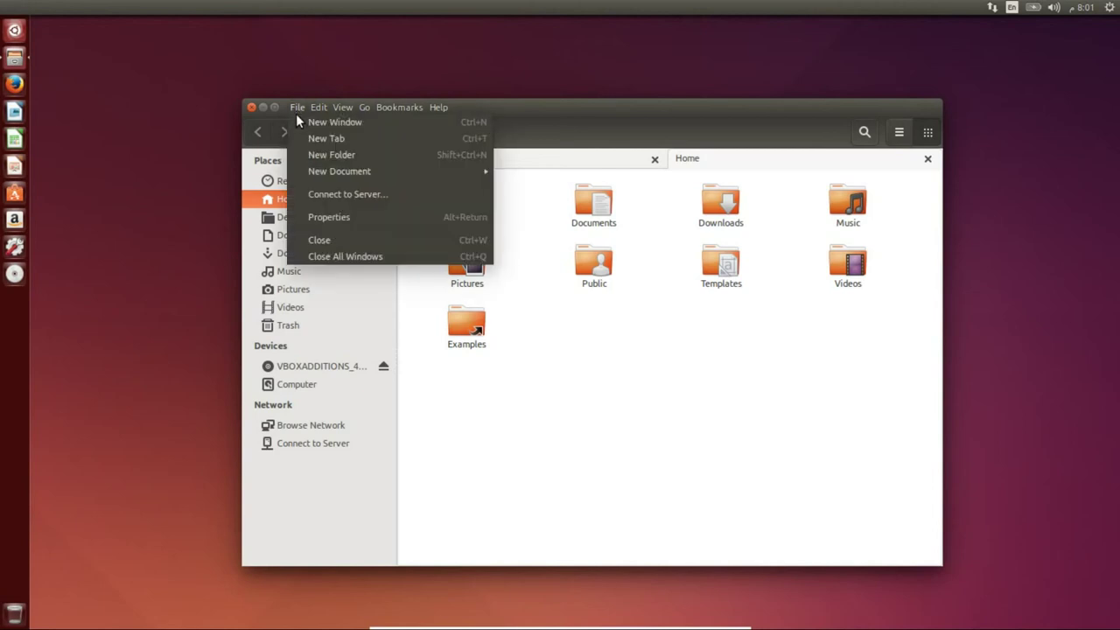
click(390, 122)
drag(502, 42, 901, 265)
drag(446, 111, 237, 78)
click(14, 56)
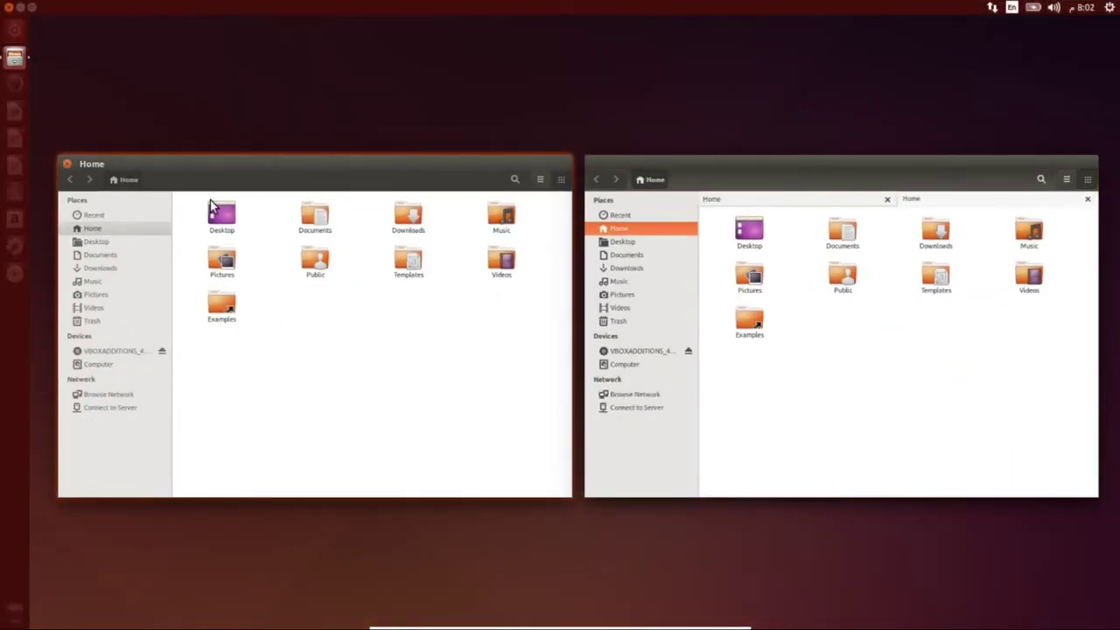
click(66, 165)
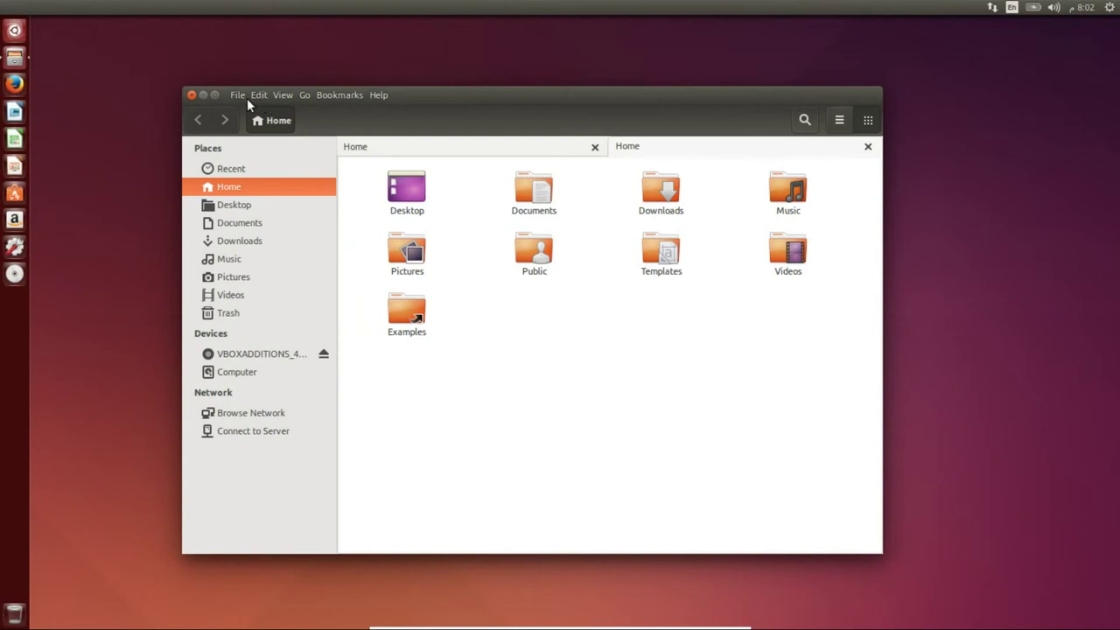
- Create an Untitled Folder in Home and open another Home tab
click(236, 96)
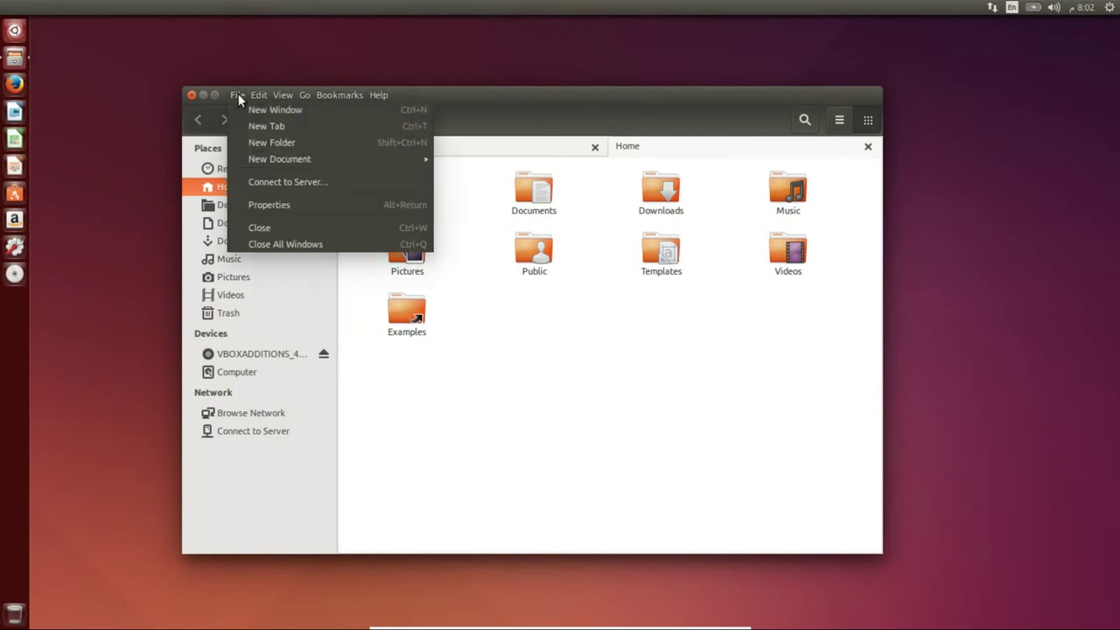
click(302, 142)
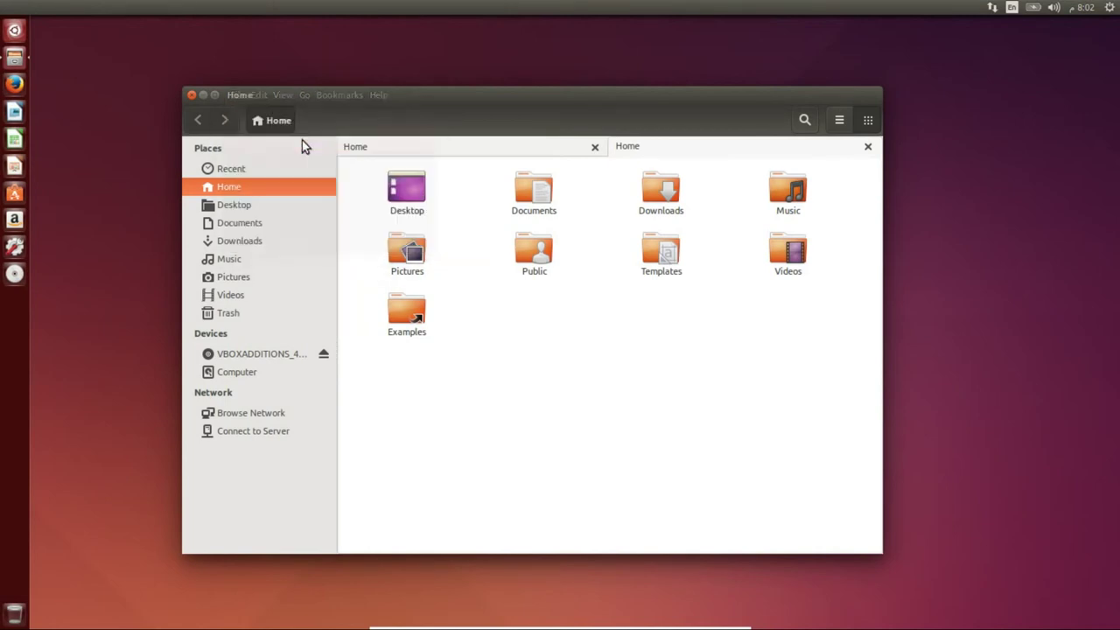
click(238, 95)
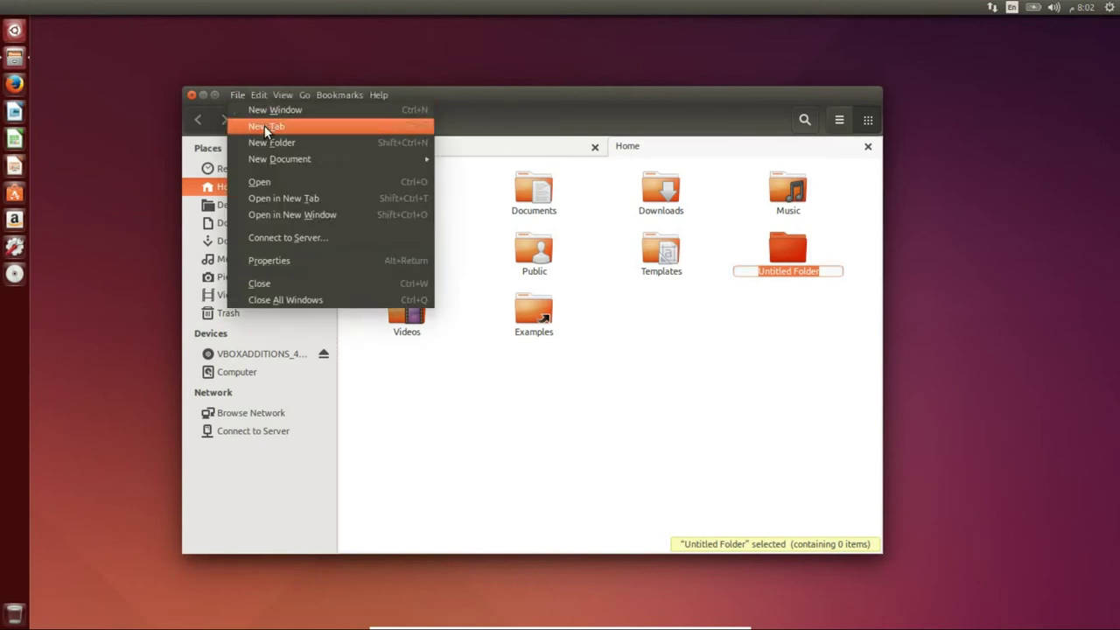
click(271, 126)
drag(346, 102, 419, 151)
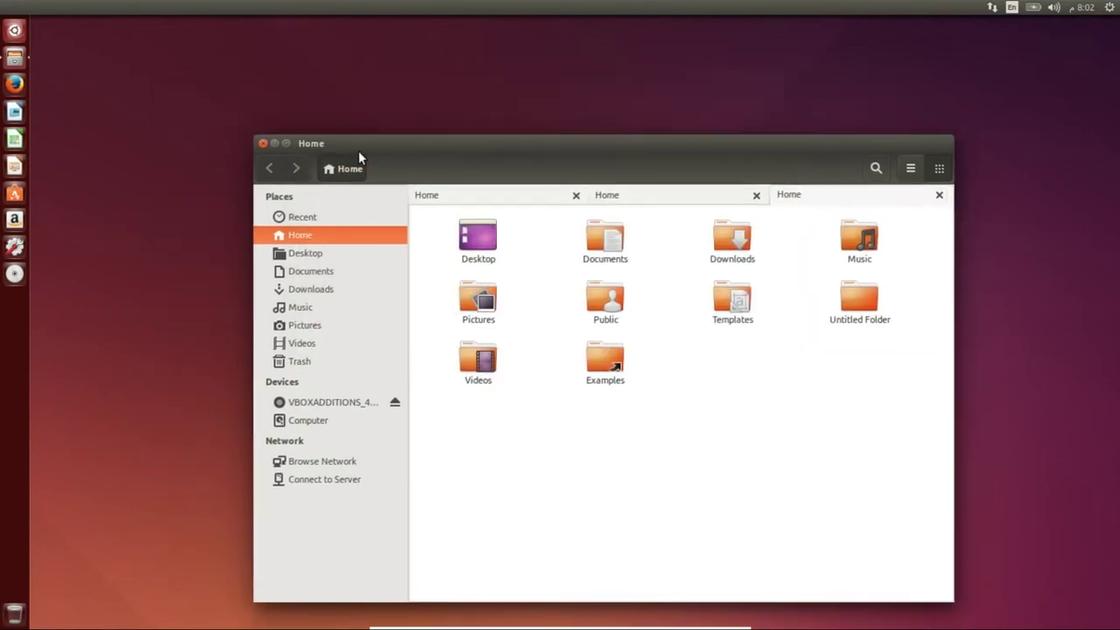
- Open a new Home window and arrange it beside the tabbed window
click(309, 143)
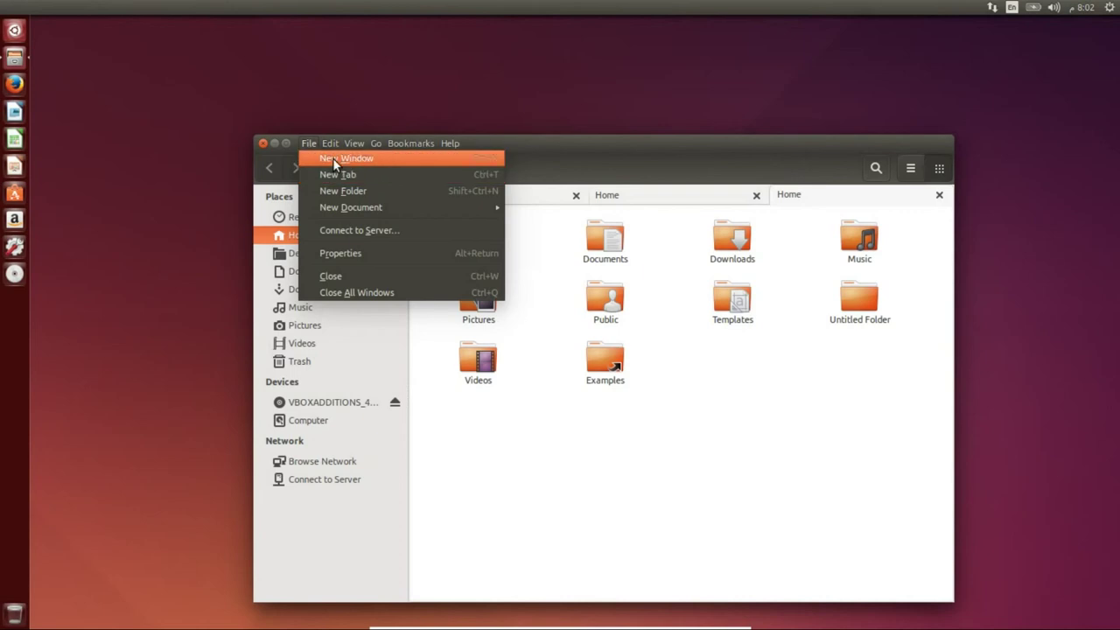
click(333, 158)
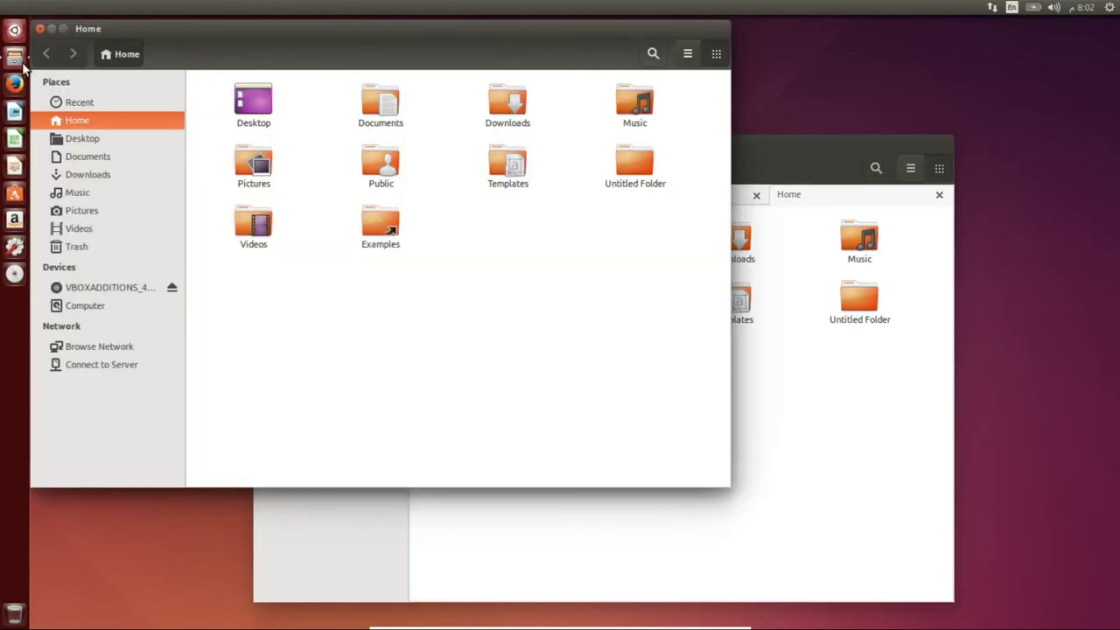
click(15, 58)
click(14, 58)
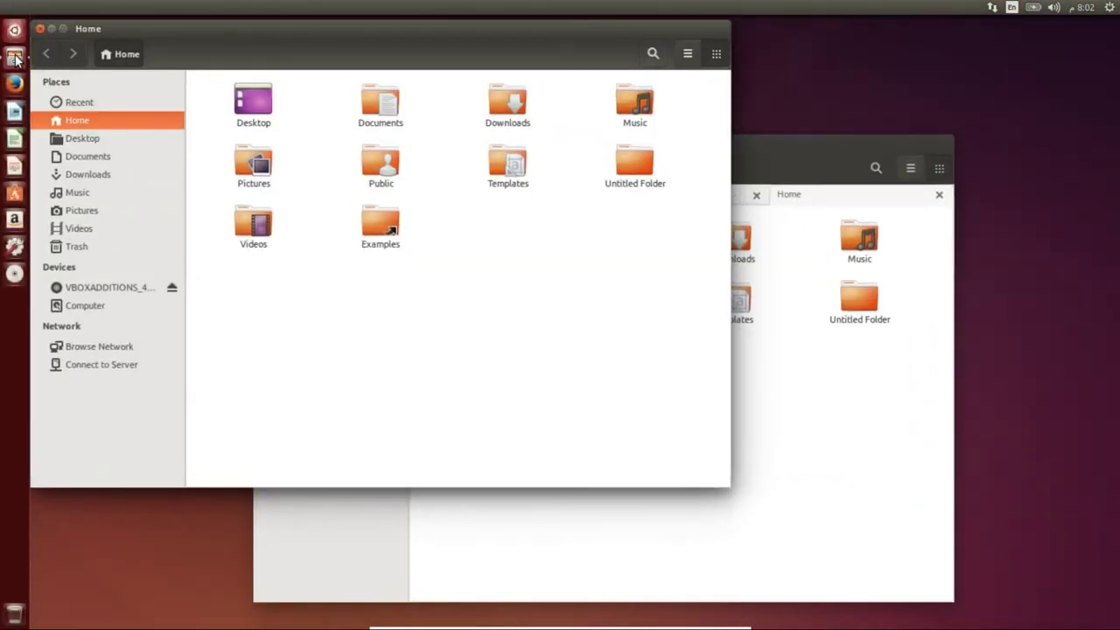
drag(338, 33, 637, 309)
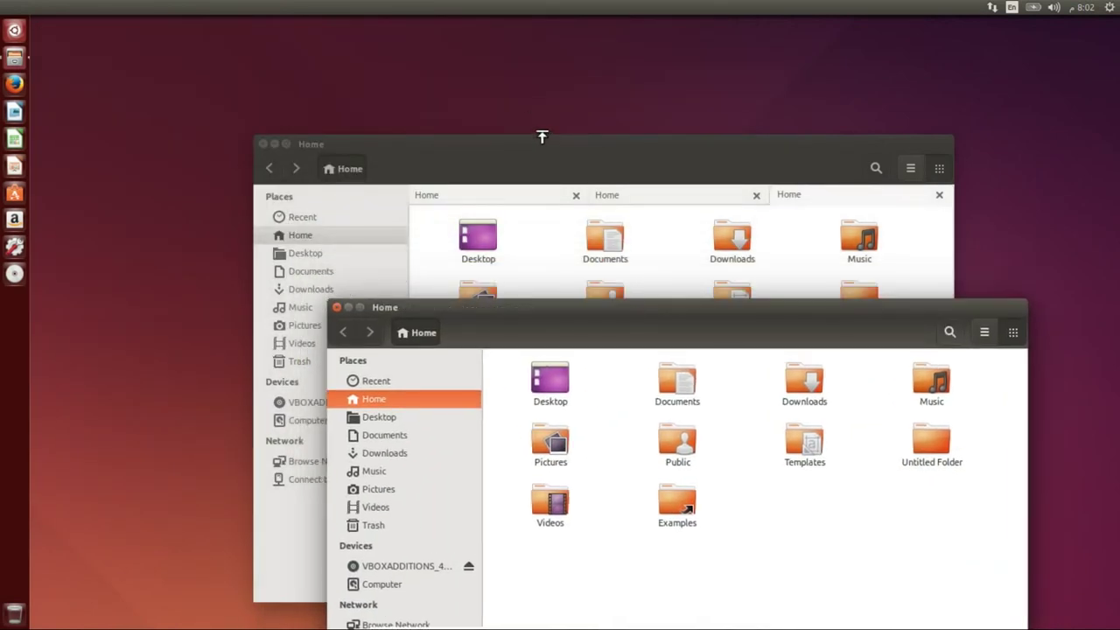
click(559, 157)
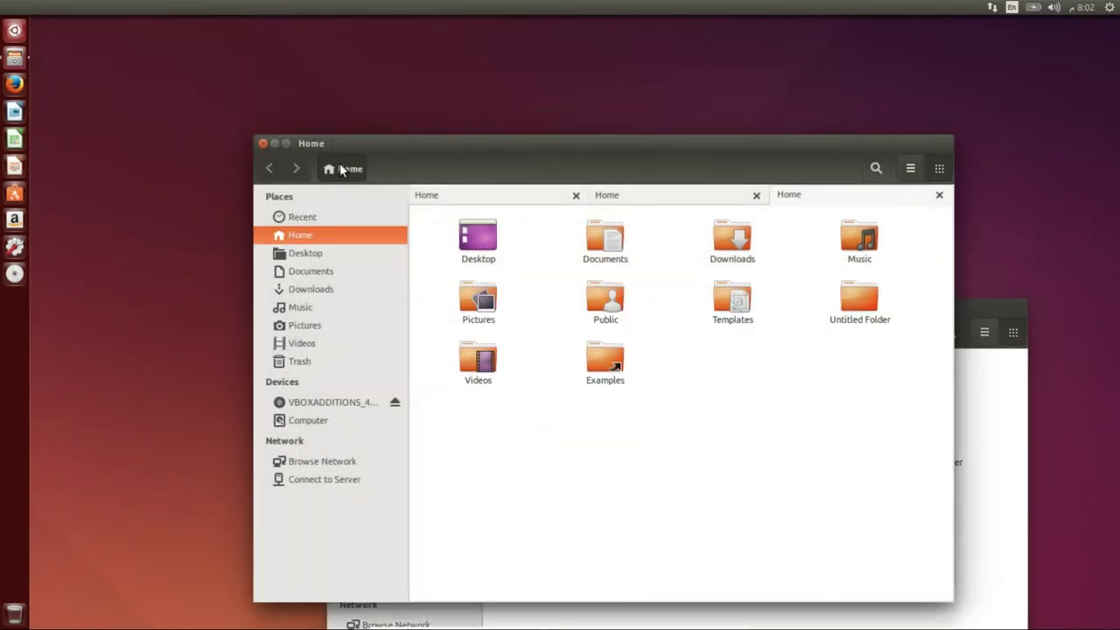
- Open third and fourth Home windows, switching between them via the launcher spread
click(309, 144)
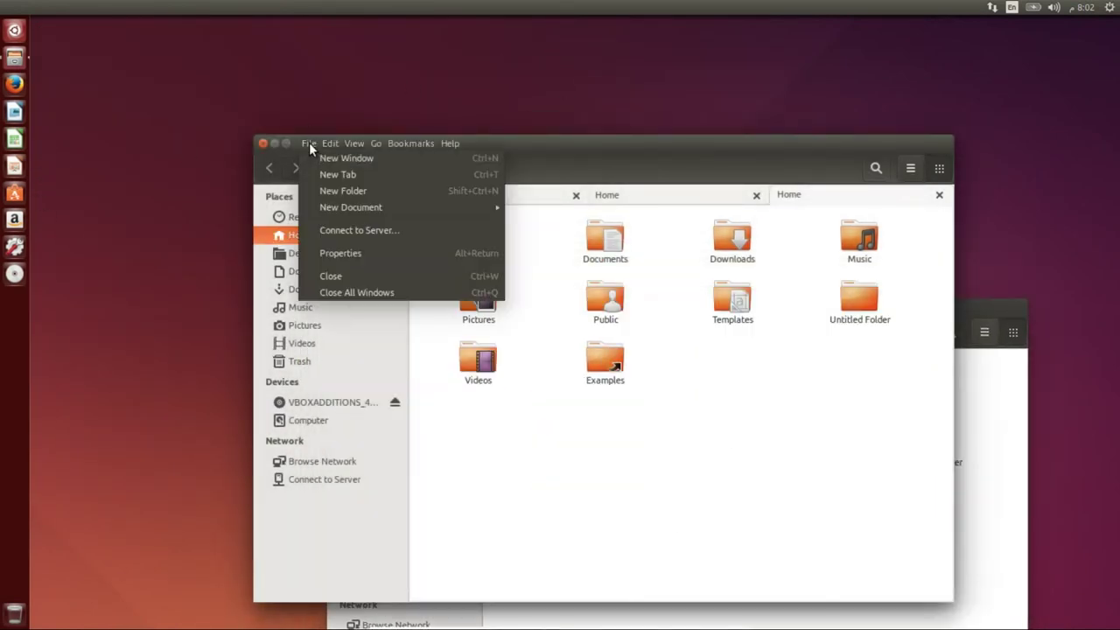
click(370, 161)
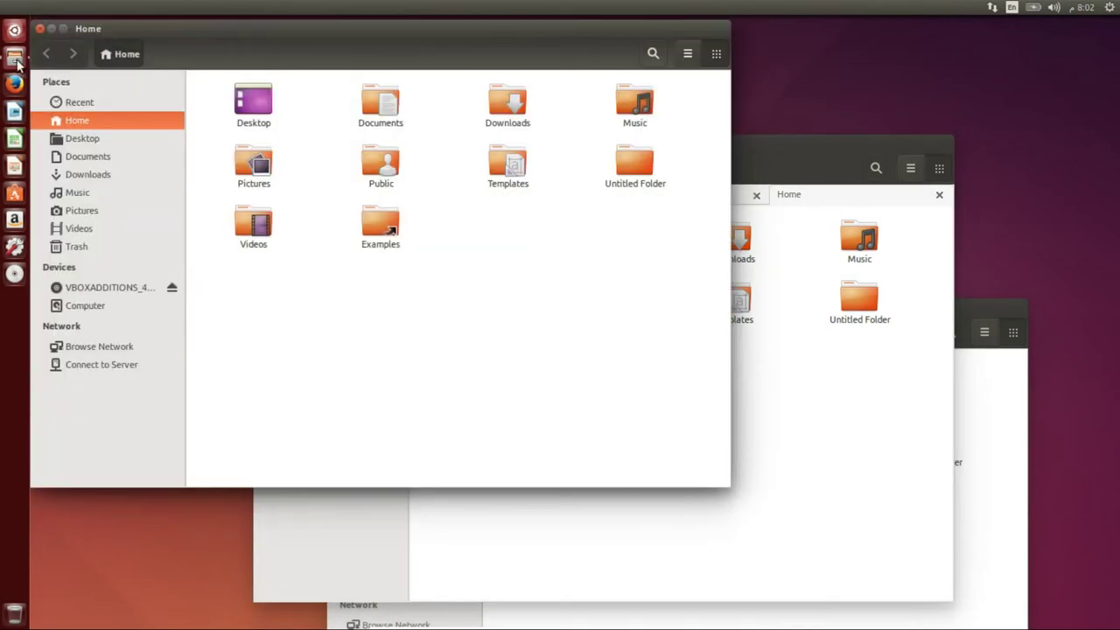
click(15, 60)
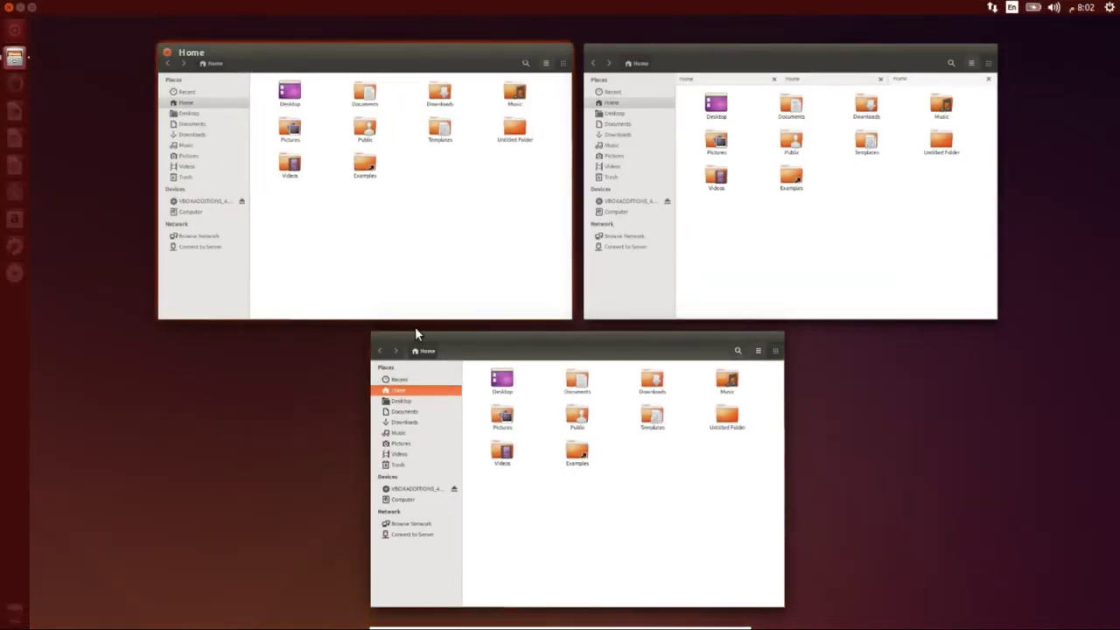
click(496, 361)
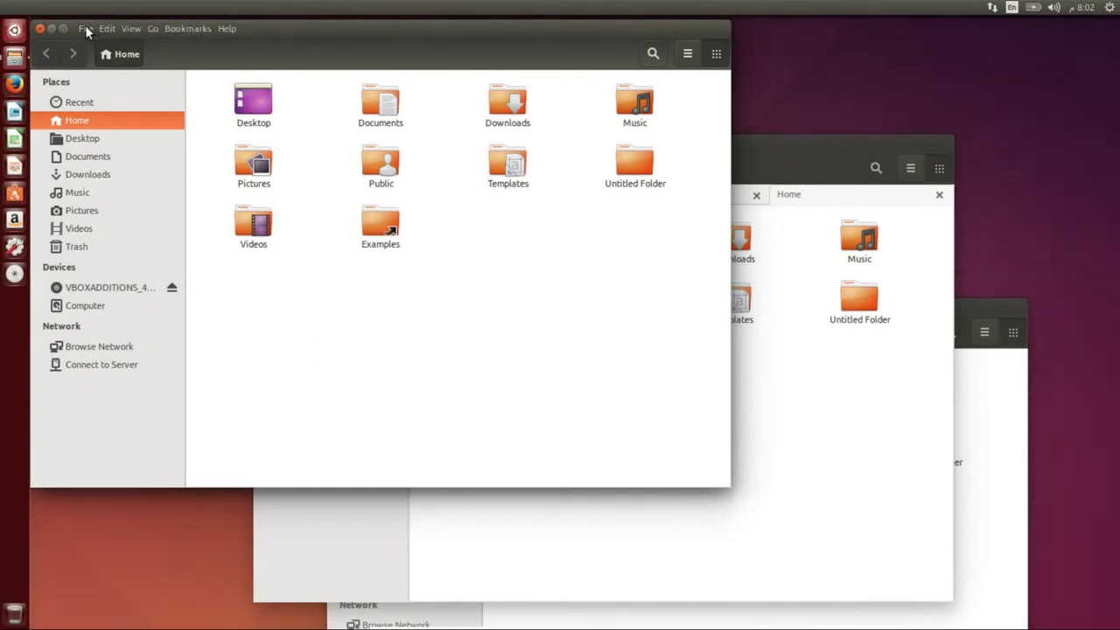
click(86, 28)
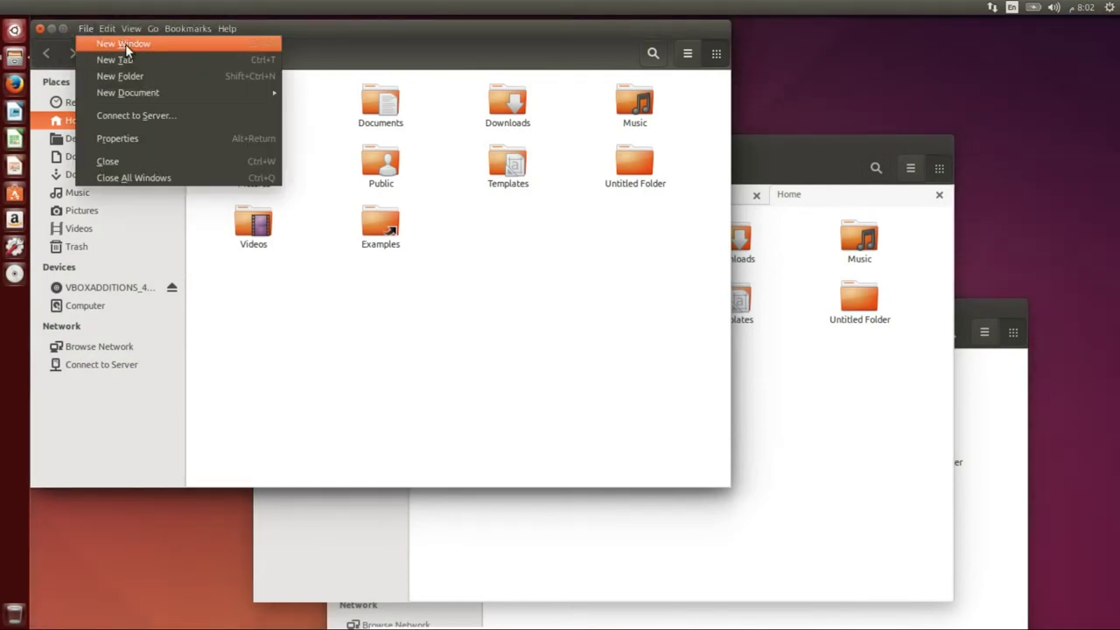
click(125, 44)
click(12, 61)
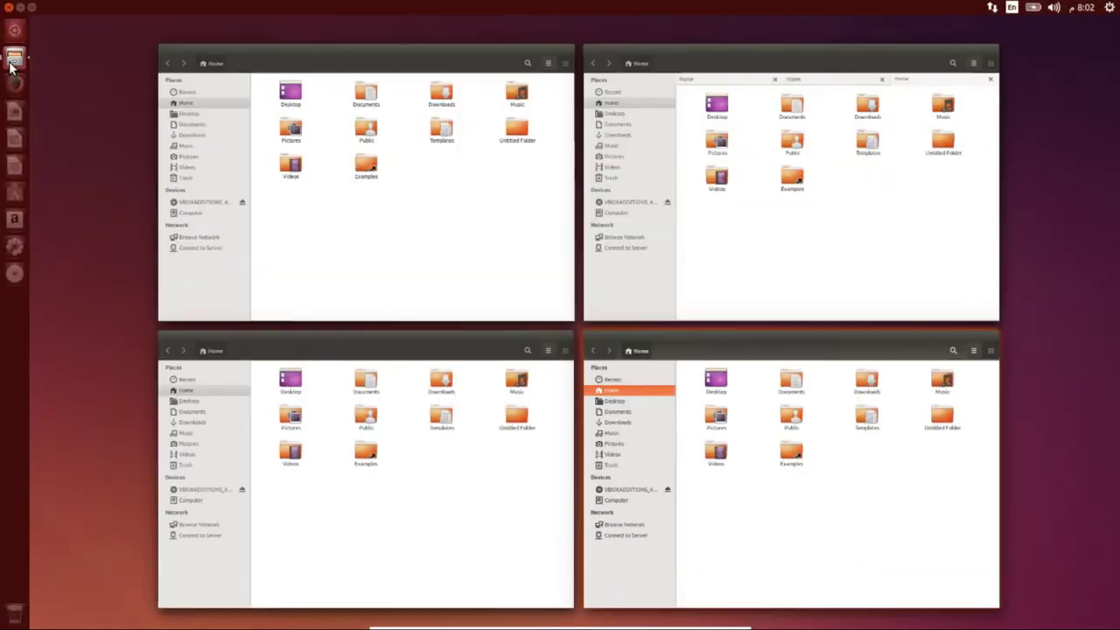
click(510, 302)
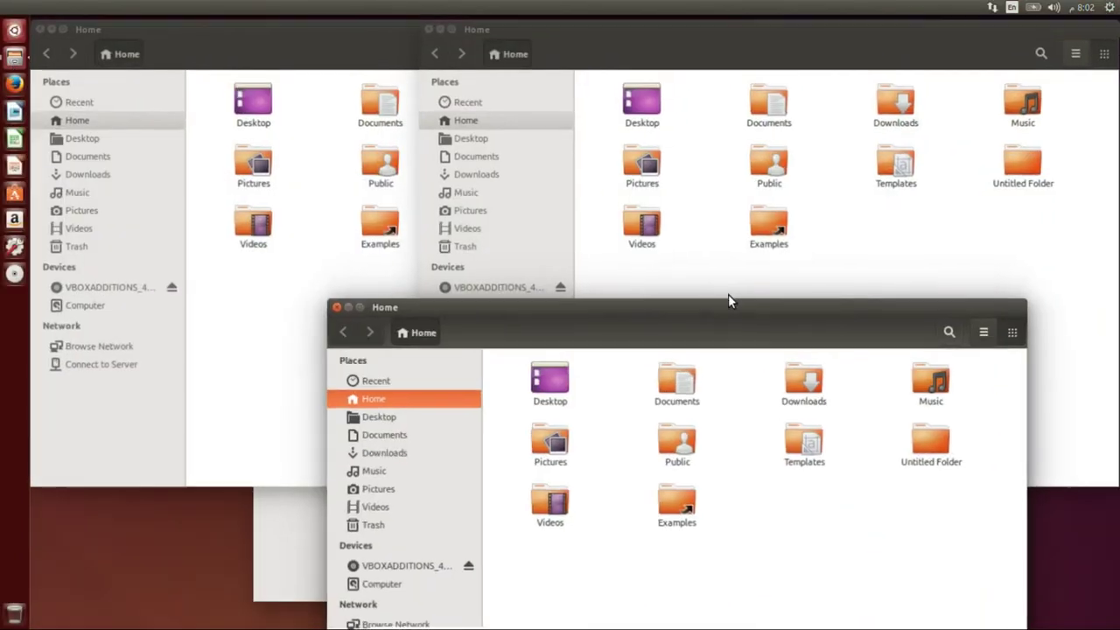
- Close the tabbed and extra Home windows, leaving a single Home window
click(288, 530)
click(262, 143)
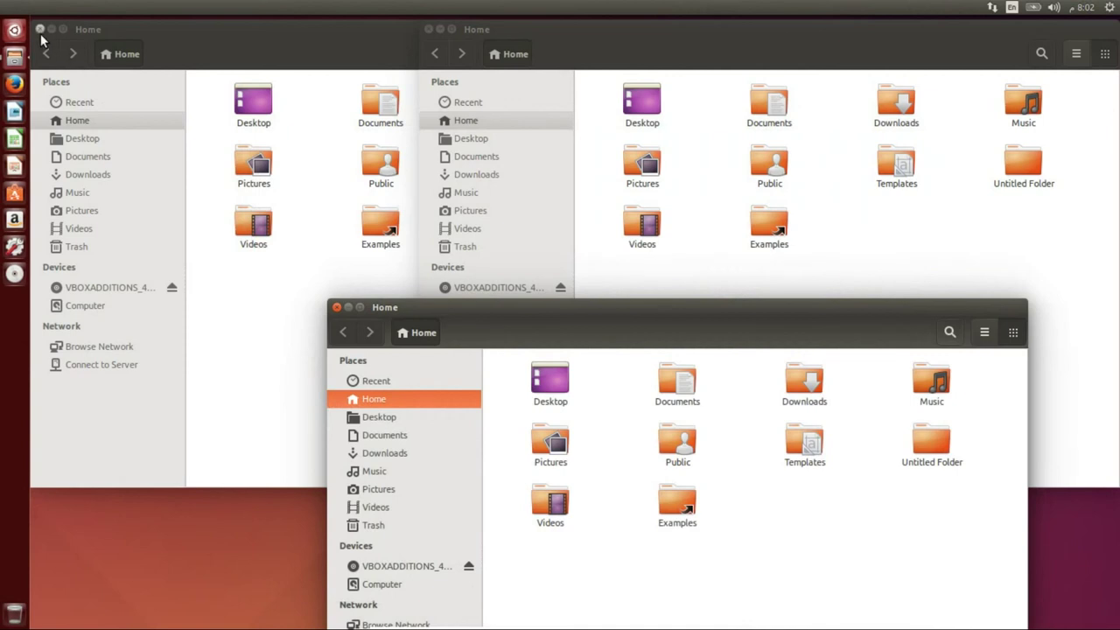
click(40, 33)
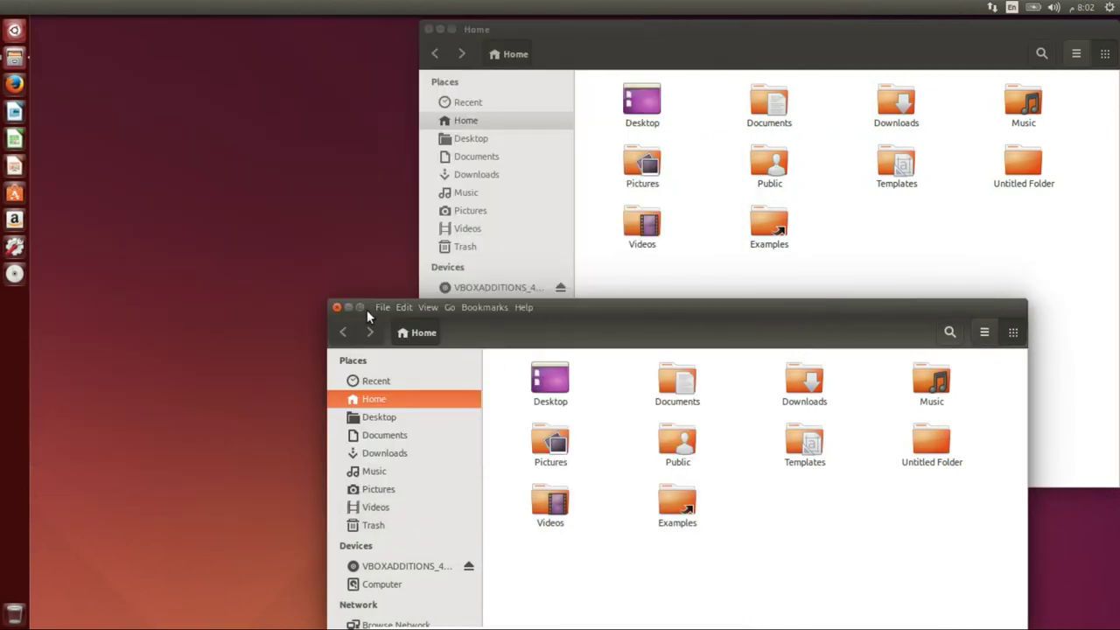
click(337, 307)
drag(553, 37, 322, 91)
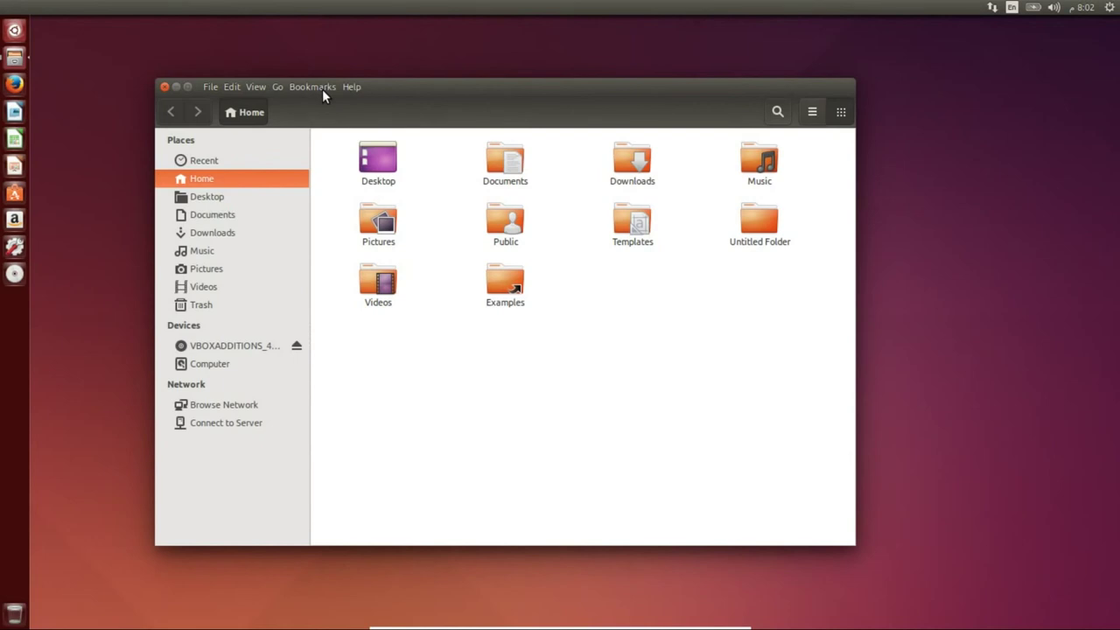
drag(367, 86, 481, 92)
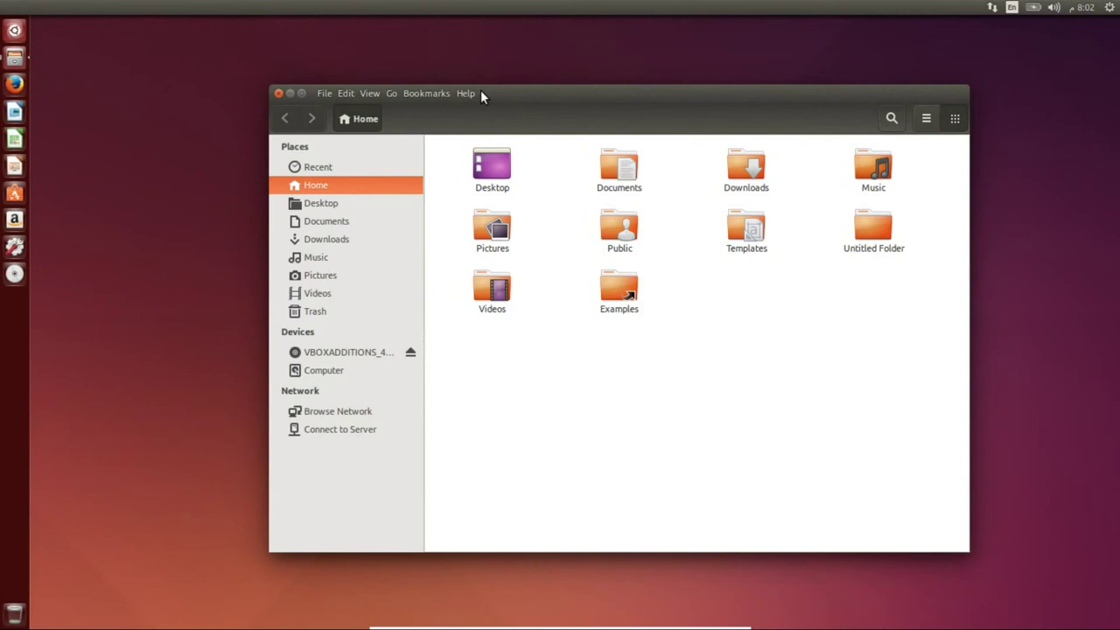
drag(505, 94, 420, 98)
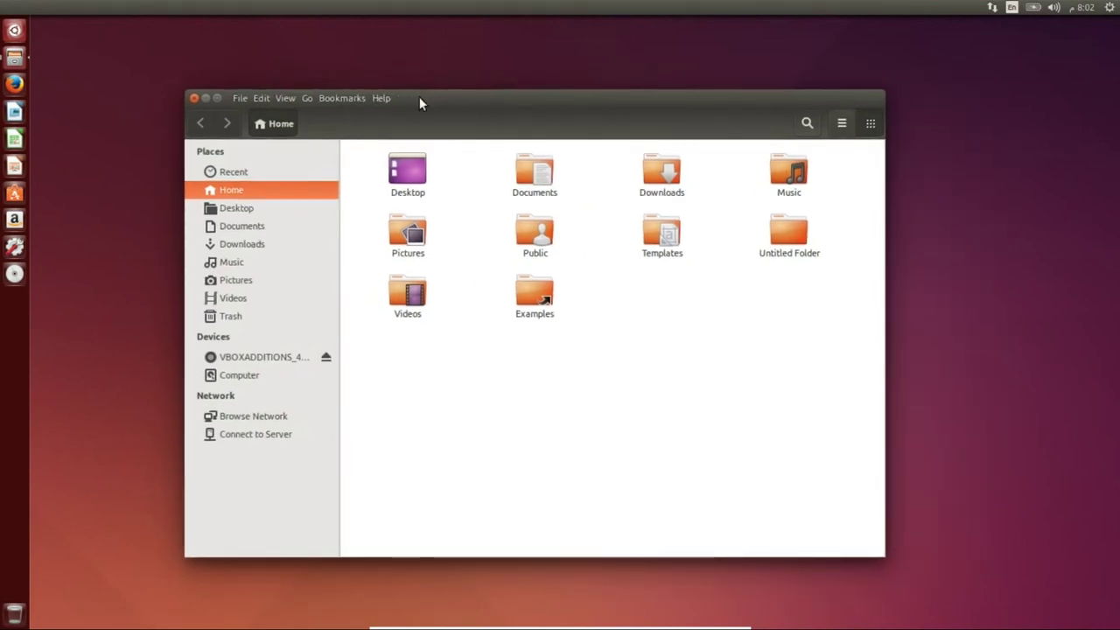
- Close the file manager and search the Dash for 't' to find Terminal
click(195, 98)
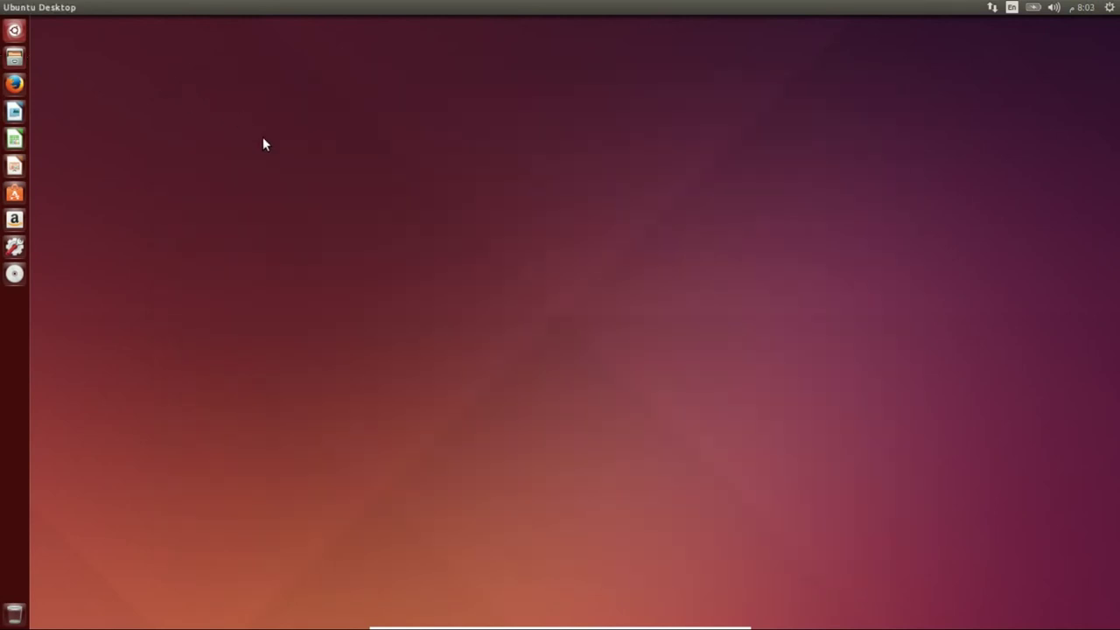
click(14, 30)
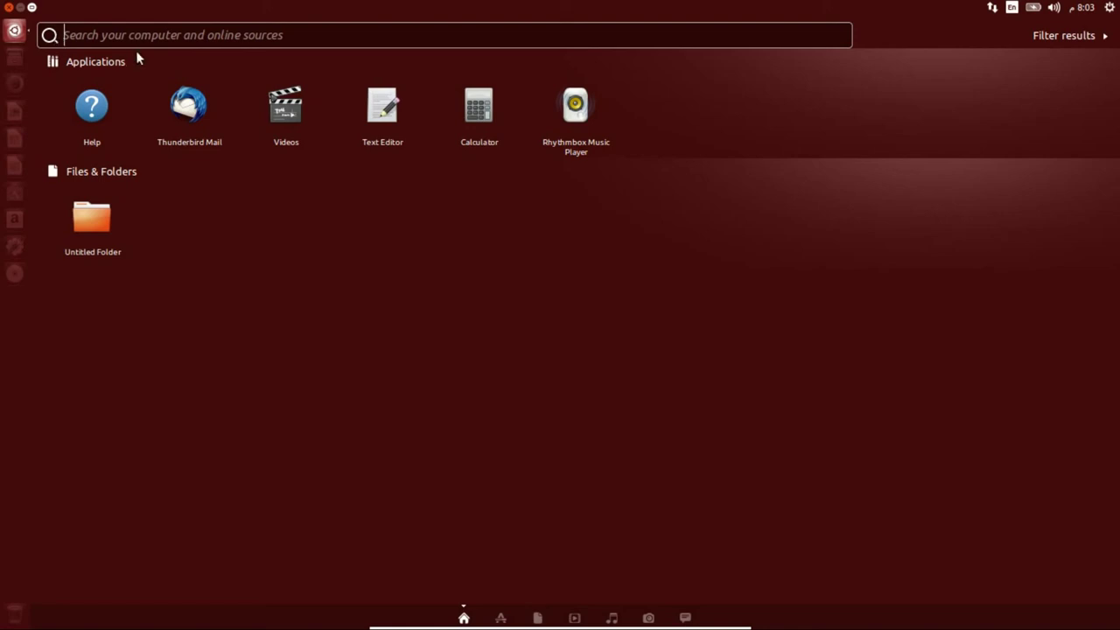
text(terttter)
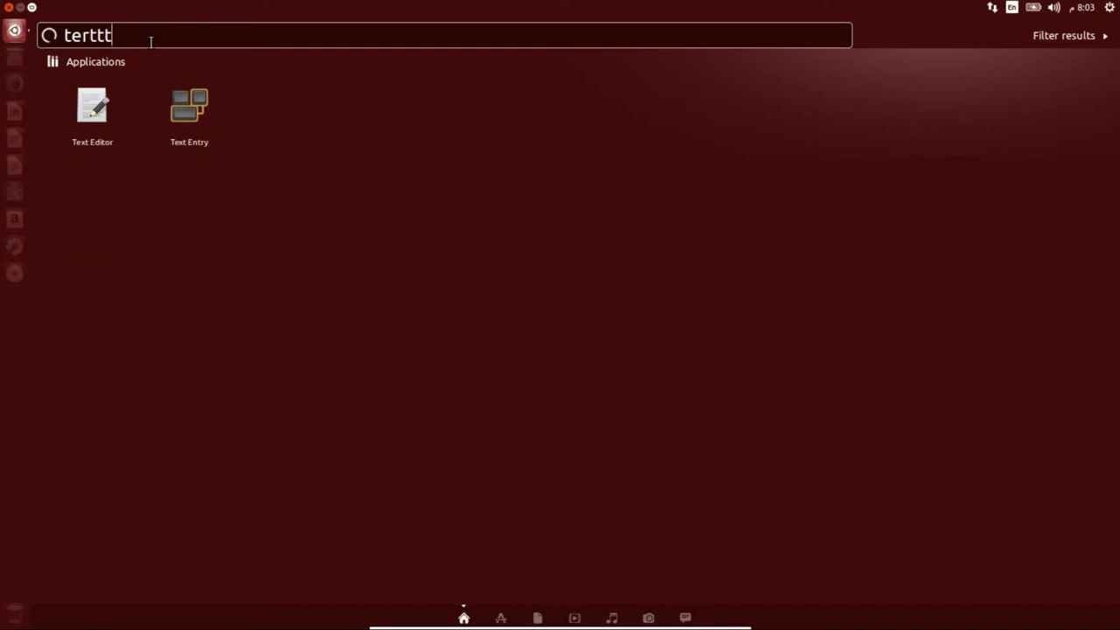
key(BackSpace)
key(BackSpace)
key(BackSpace)
key(BackSpace)
key(BackSpace)
key(BackSpace)
key(BackSpace)
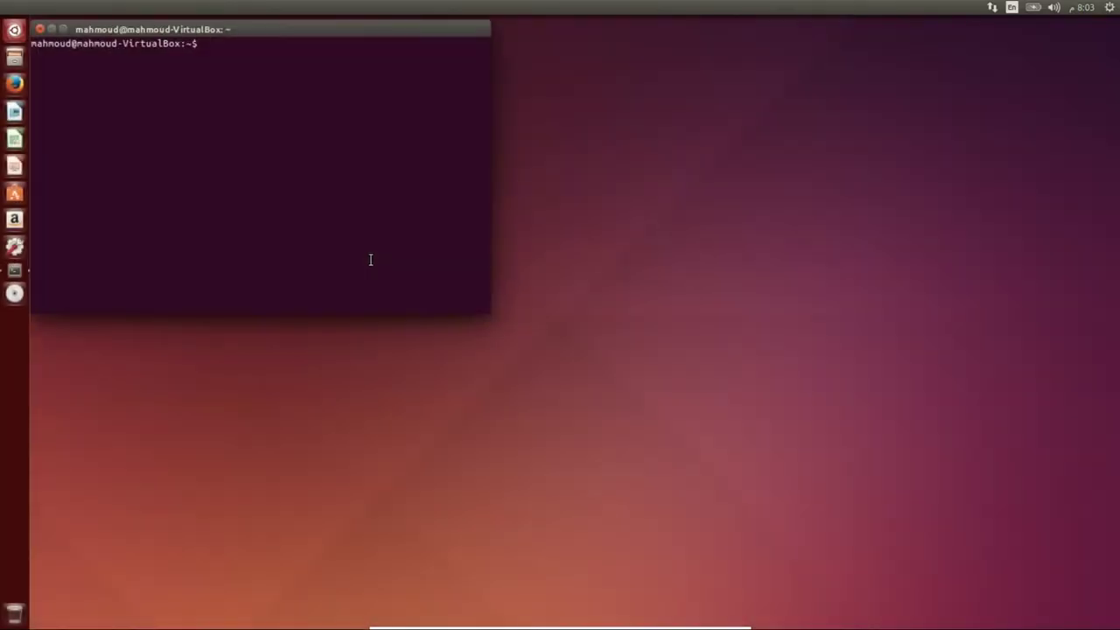
- Run uname -a showing kernel 3.13.0-24-generic x86_64, then close the terminal
text(una)
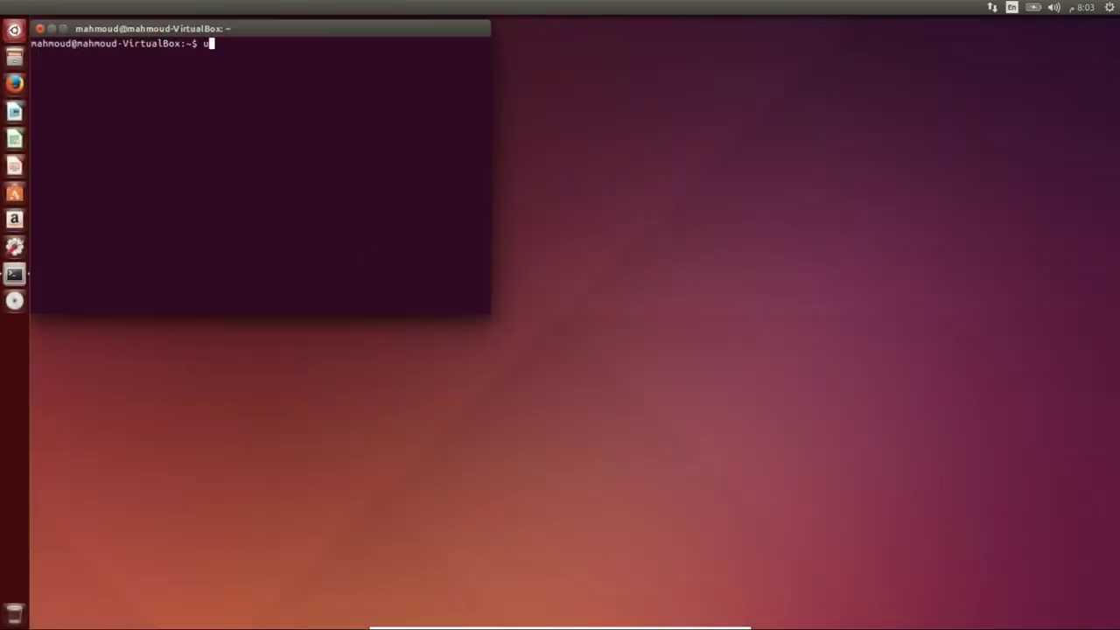
text(me -a)
key(Return)
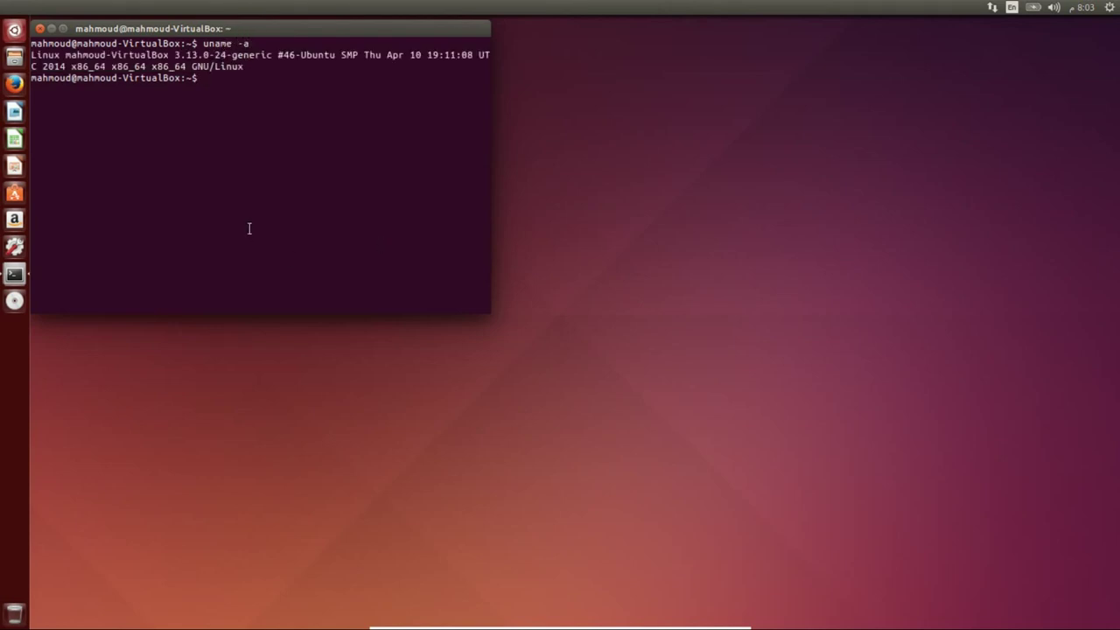
drag(258, 30, 333, 105)
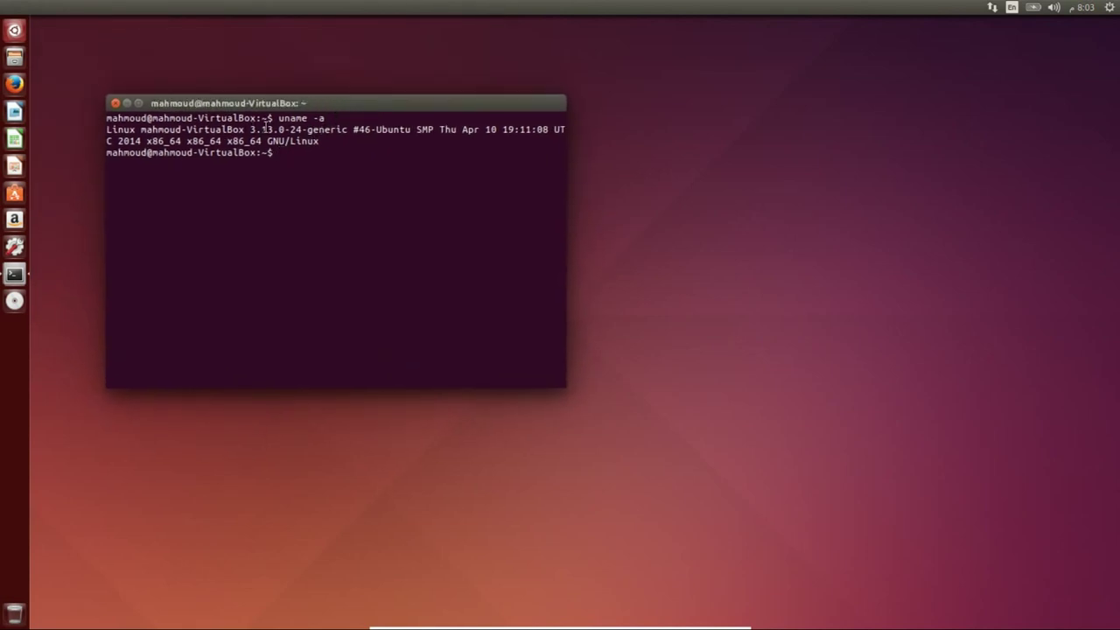
drag(381, 112, 542, 142)
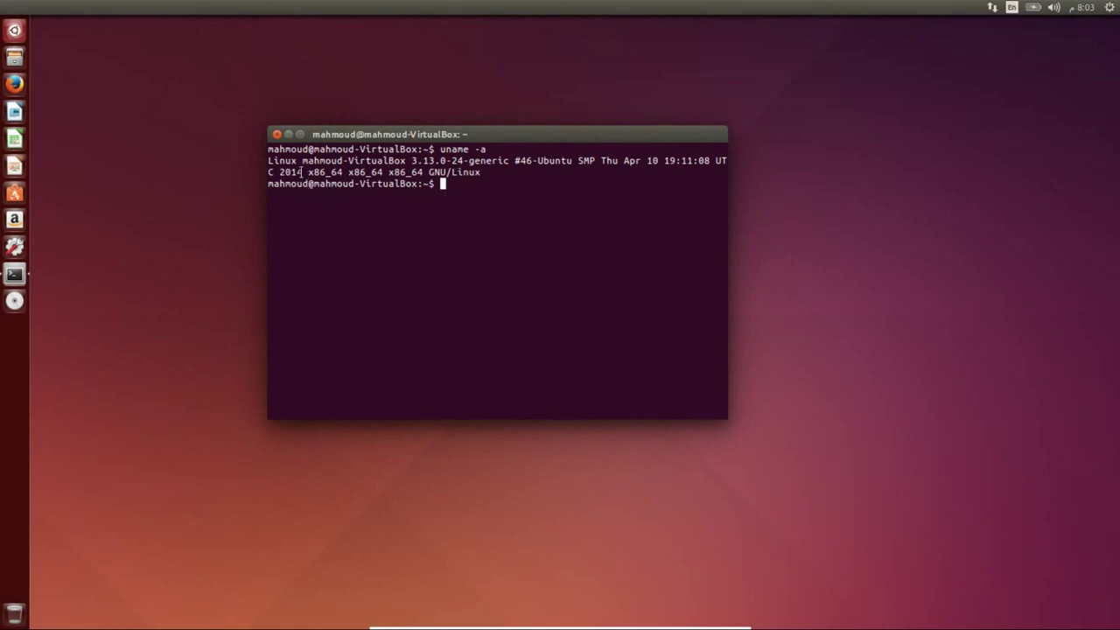
click(278, 134)
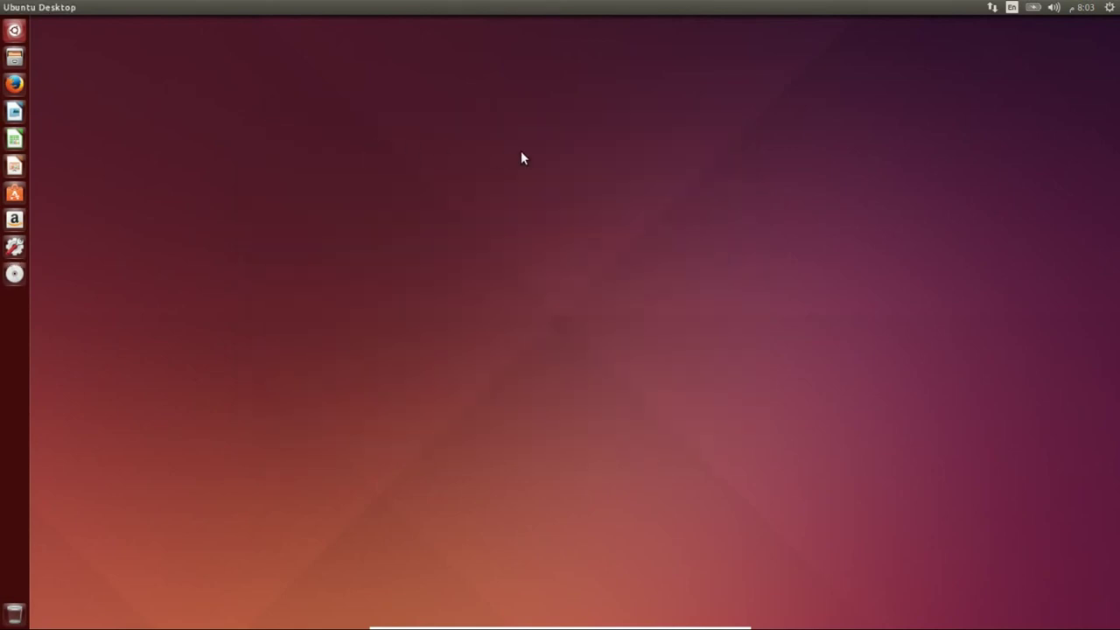